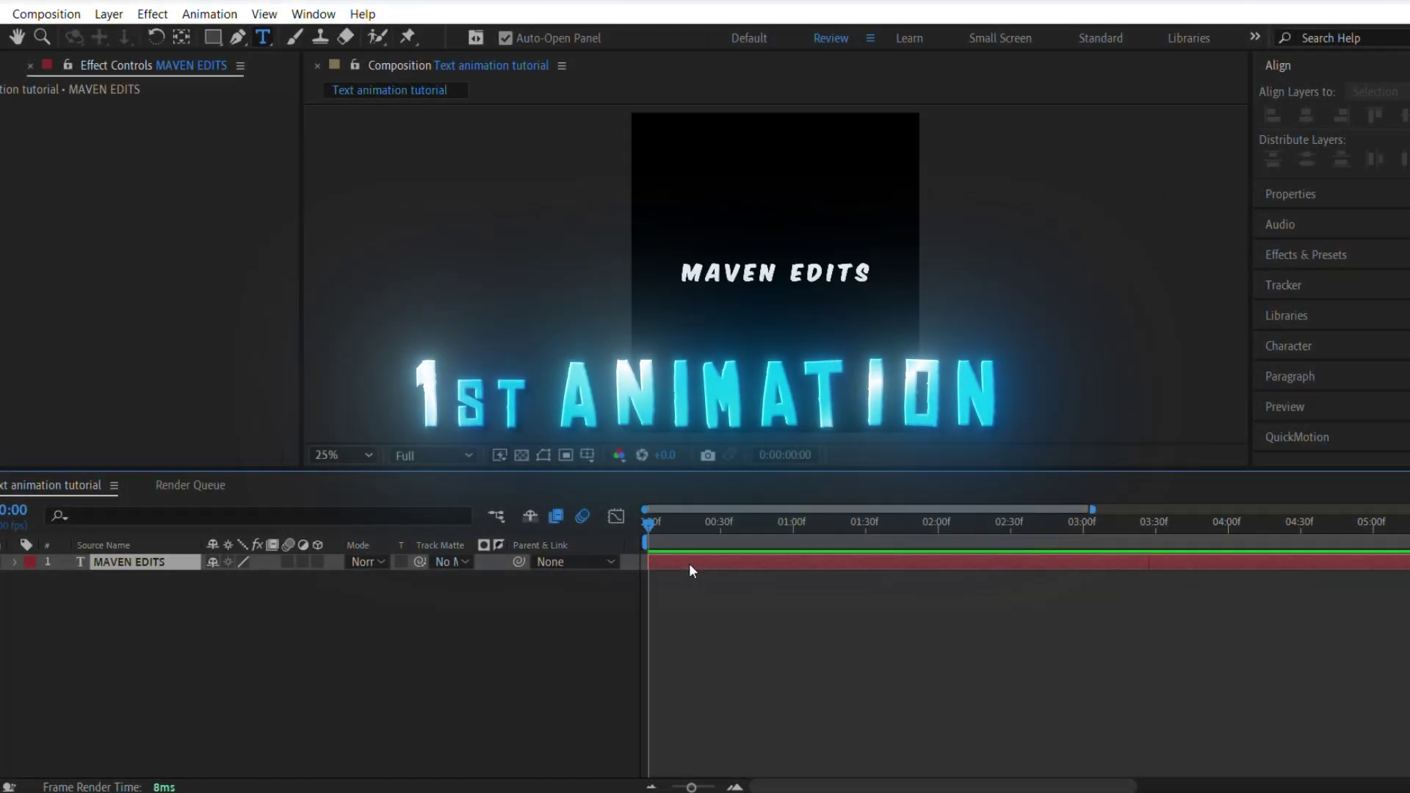
Add a Position animator to the MAVEN EDITS text layer
{"action": "left_click", "coordinate": [12, 563]}
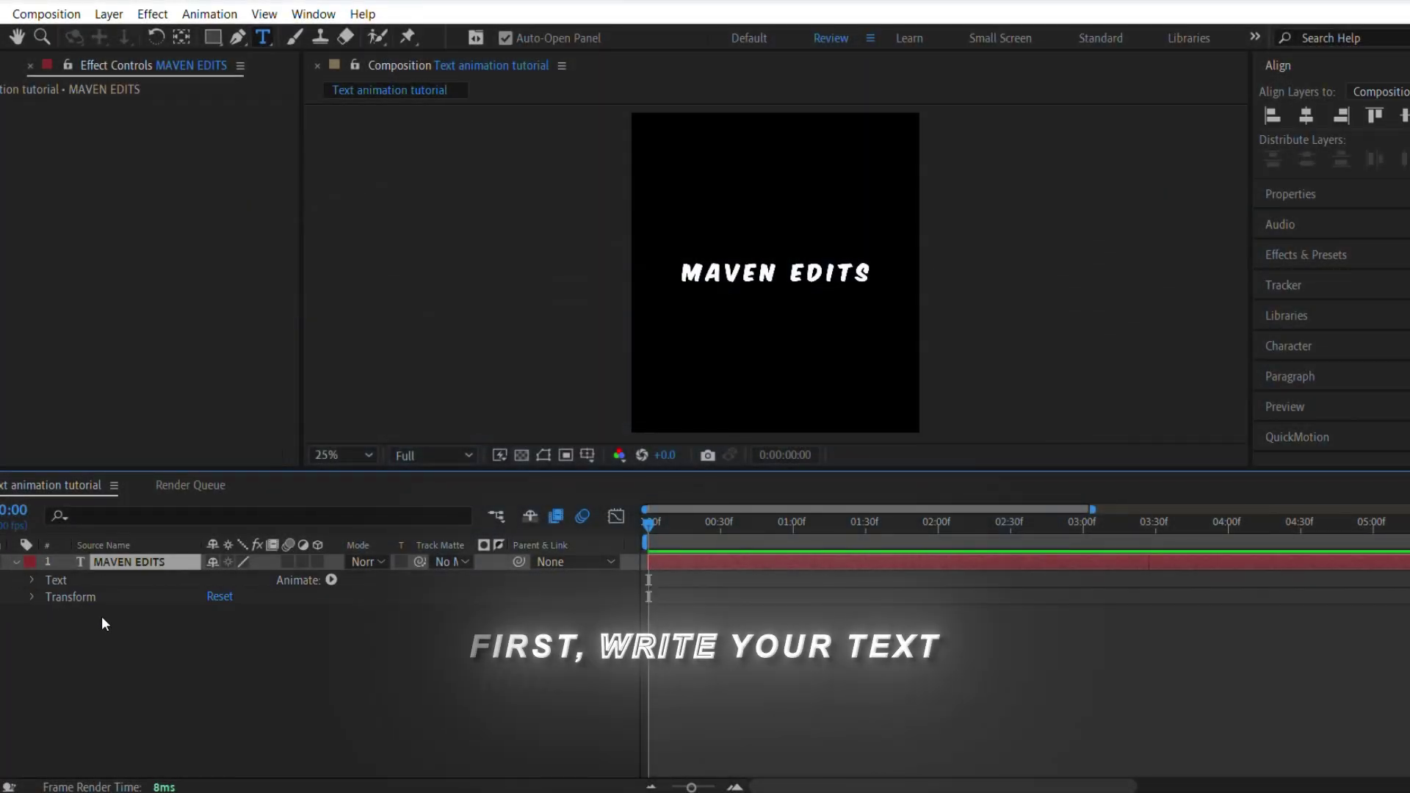
{"action": "left_click", "coordinate": [327, 580]}
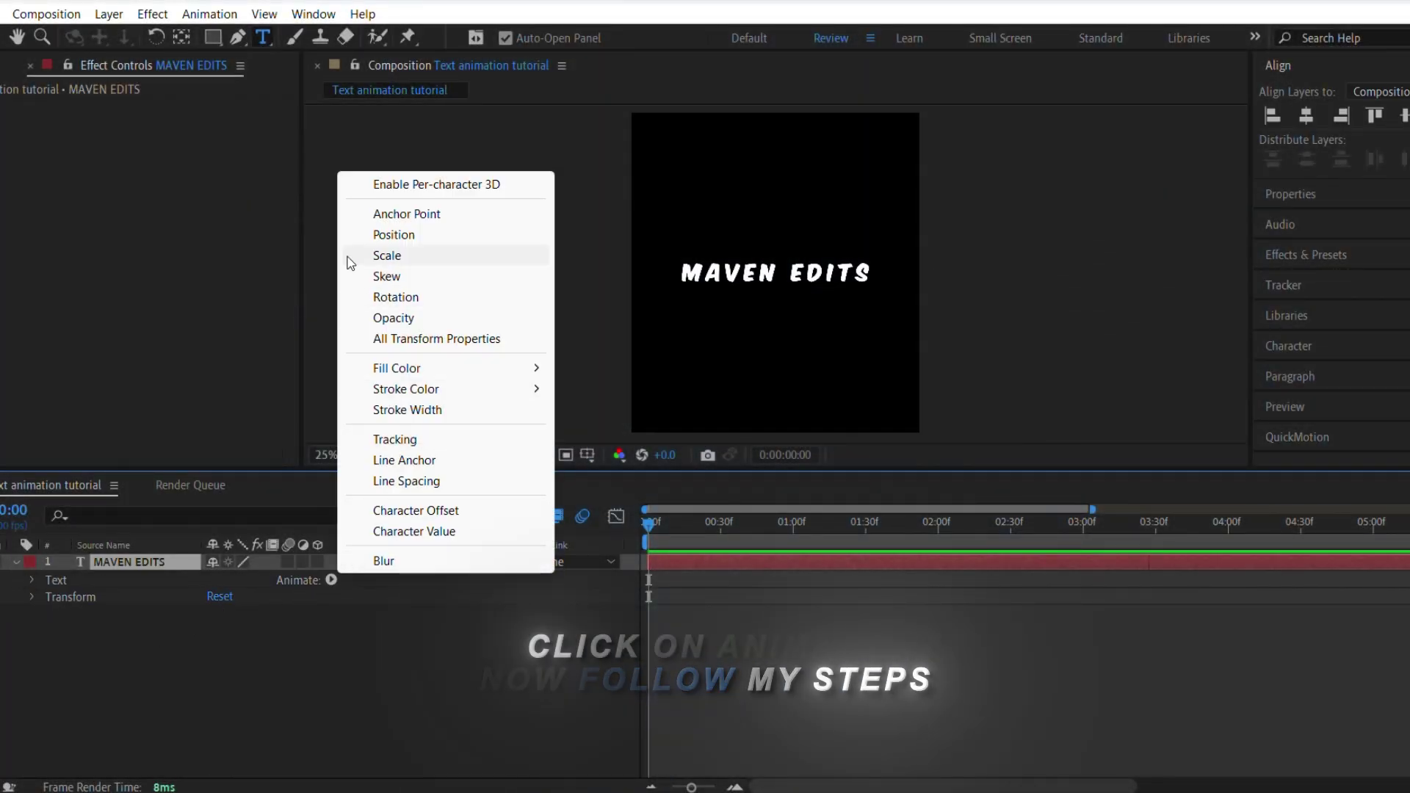
{"action": "left_click", "coordinate": [383, 234]}
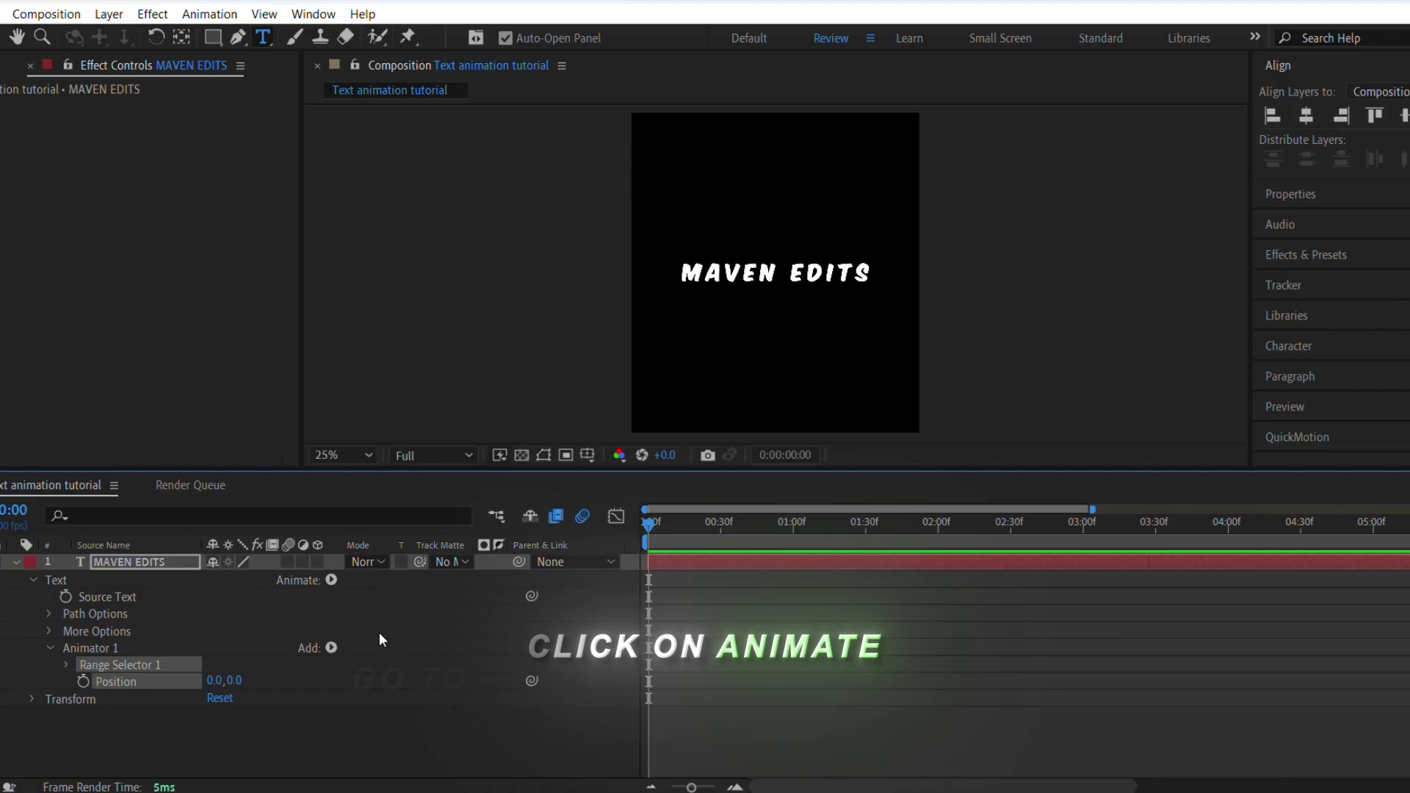
Add a Scale property to Animator 1 and set it to 0%
{"action": "left_click", "coordinate": [331, 648]}
{"action": "mouse_move", "coordinate": [377, 658]}
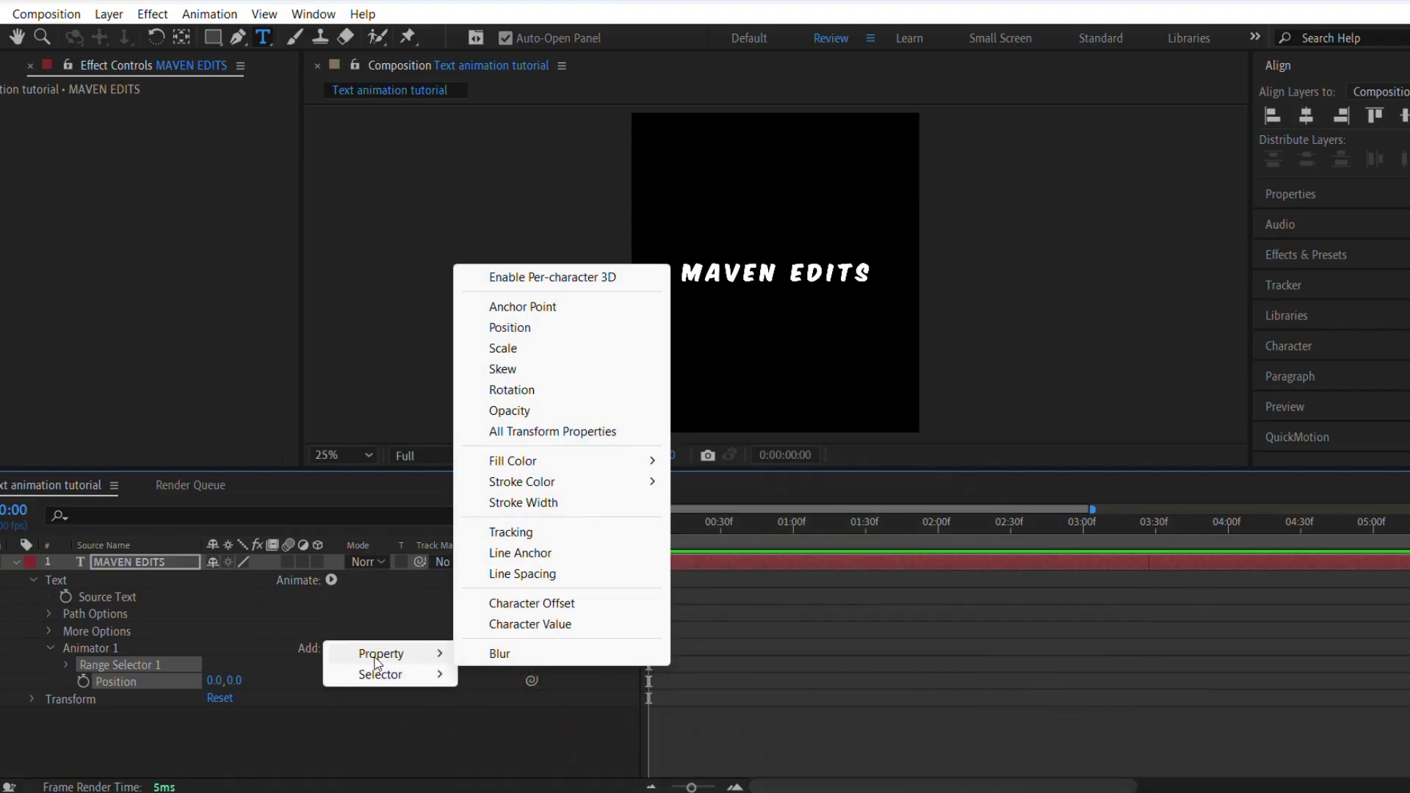
{"action": "left_click", "coordinate": [505, 348]}
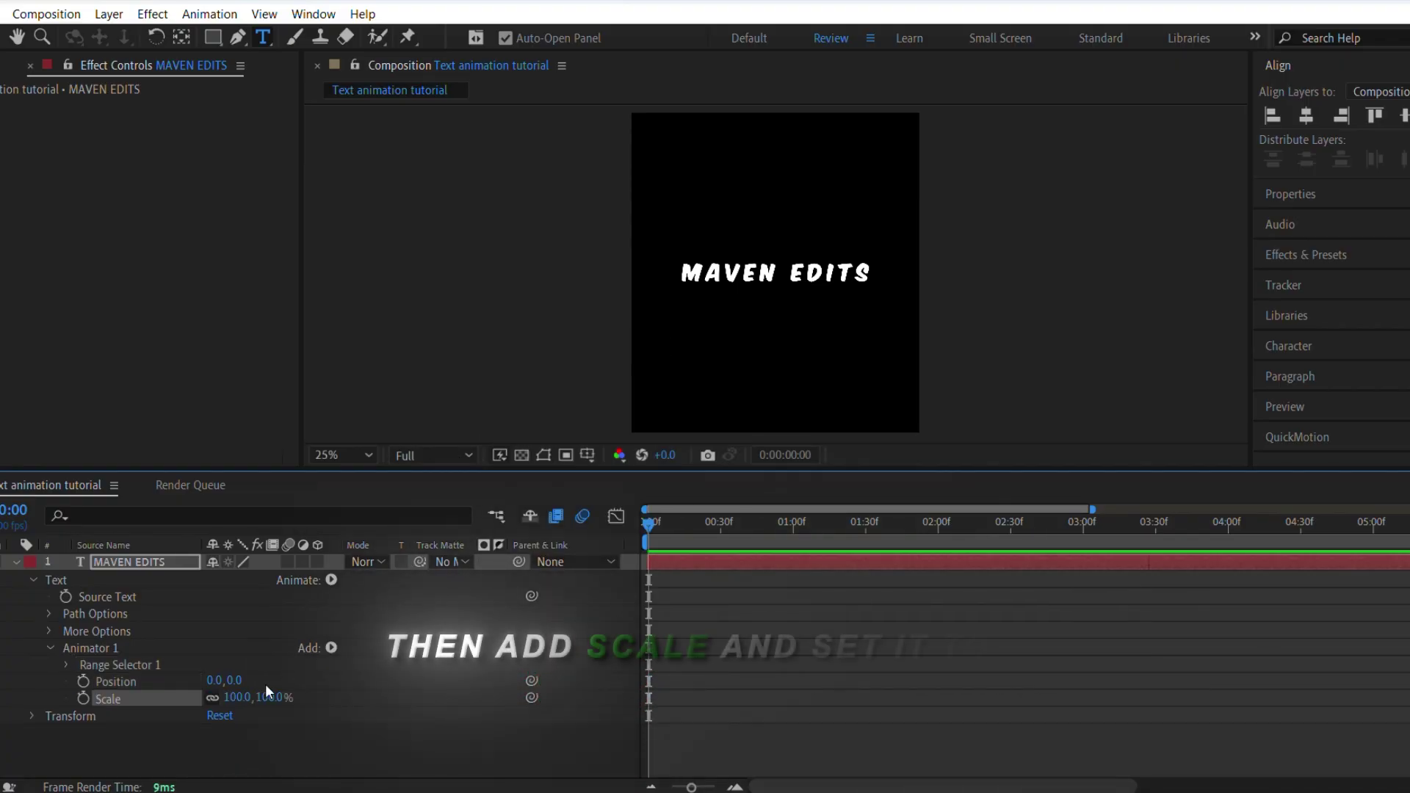
{"action": "left_click", "coordinate": [240, 698]}
{"action": "type", "text": "0"}
{"action": "key", "text": "Return"}
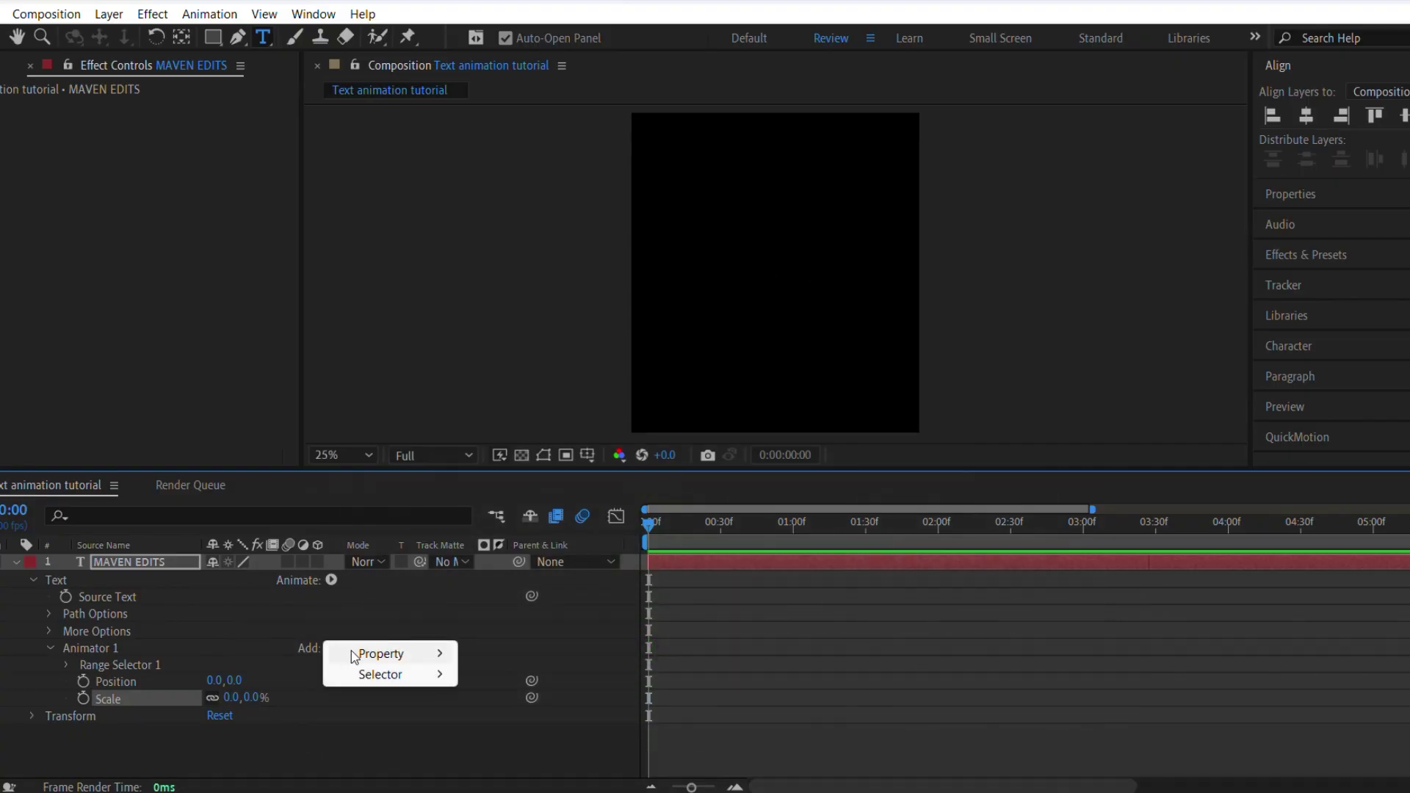
Add an Expression selector to Animator 1 of the MAVEN EDITS layer
{"action": "mouse_move", "coordinate": [357, 657]}
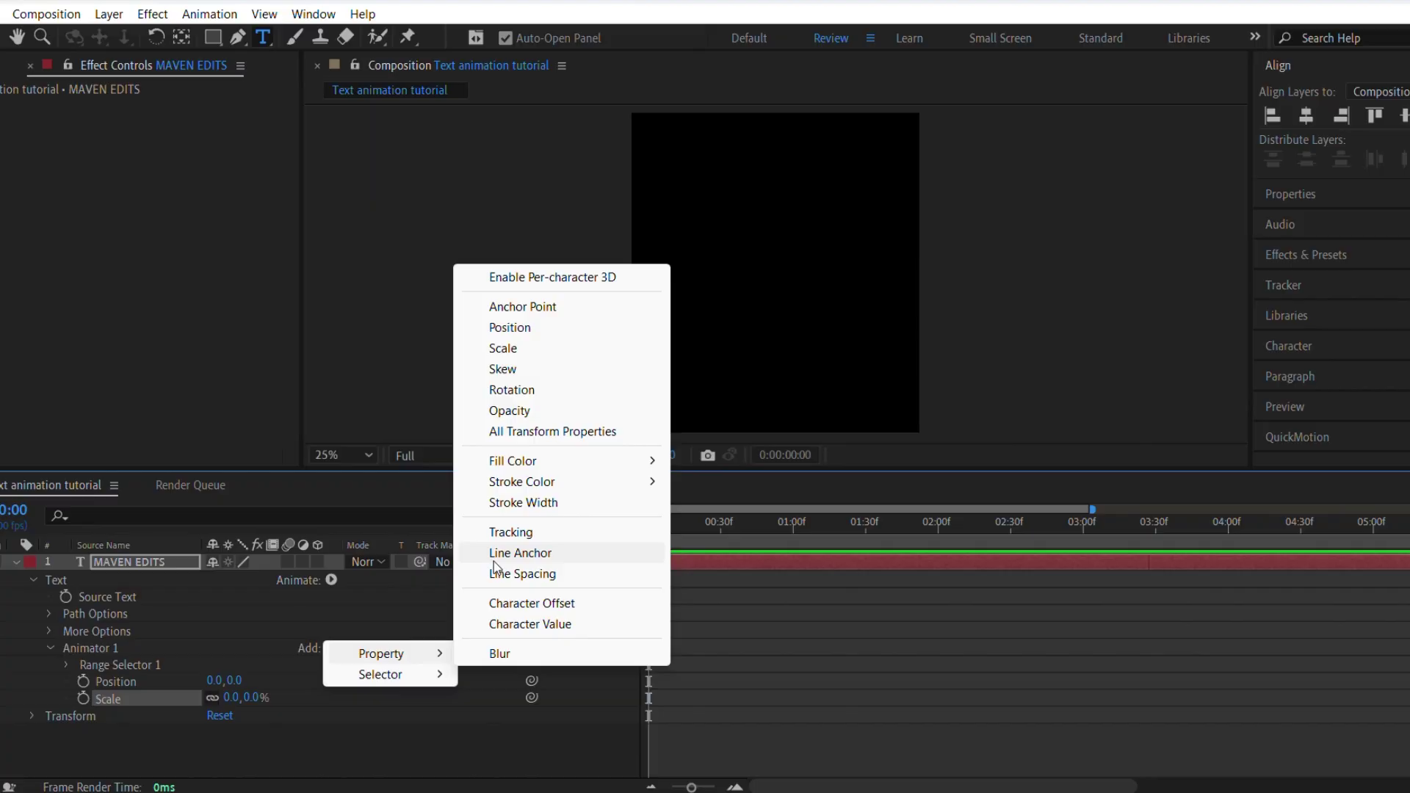
{"action": "mouse_move", "coordinate": [393, 679]}
{"action": "left_click", "coordinate": [516, 717]}
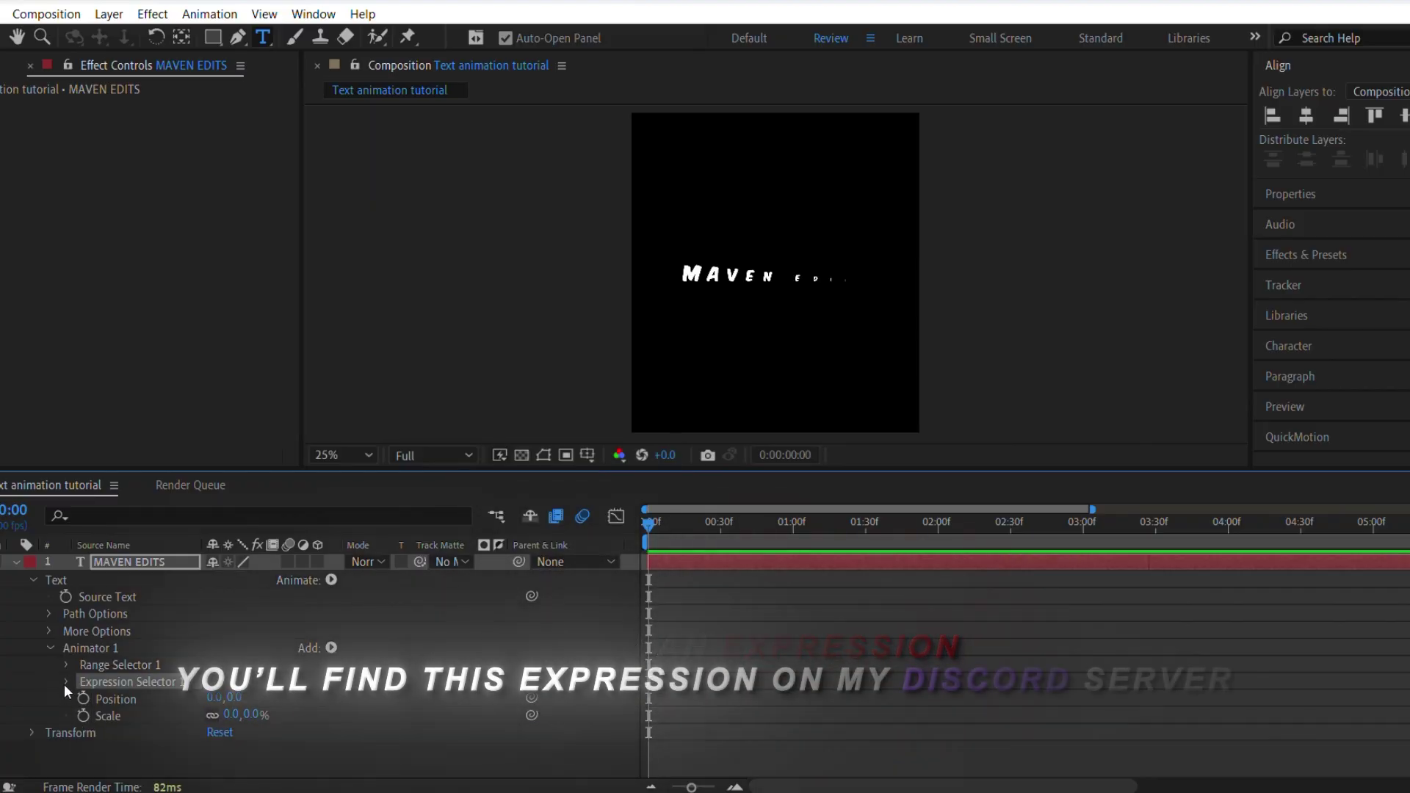
Replace the Expression Selector's Amount expression with the copied bounce expression starting with freq = 1 and decay = 6
{"action": "left_click", "coordinate": [64, 682]}
{"action": "left_click", "coordinate": [83, 716]}
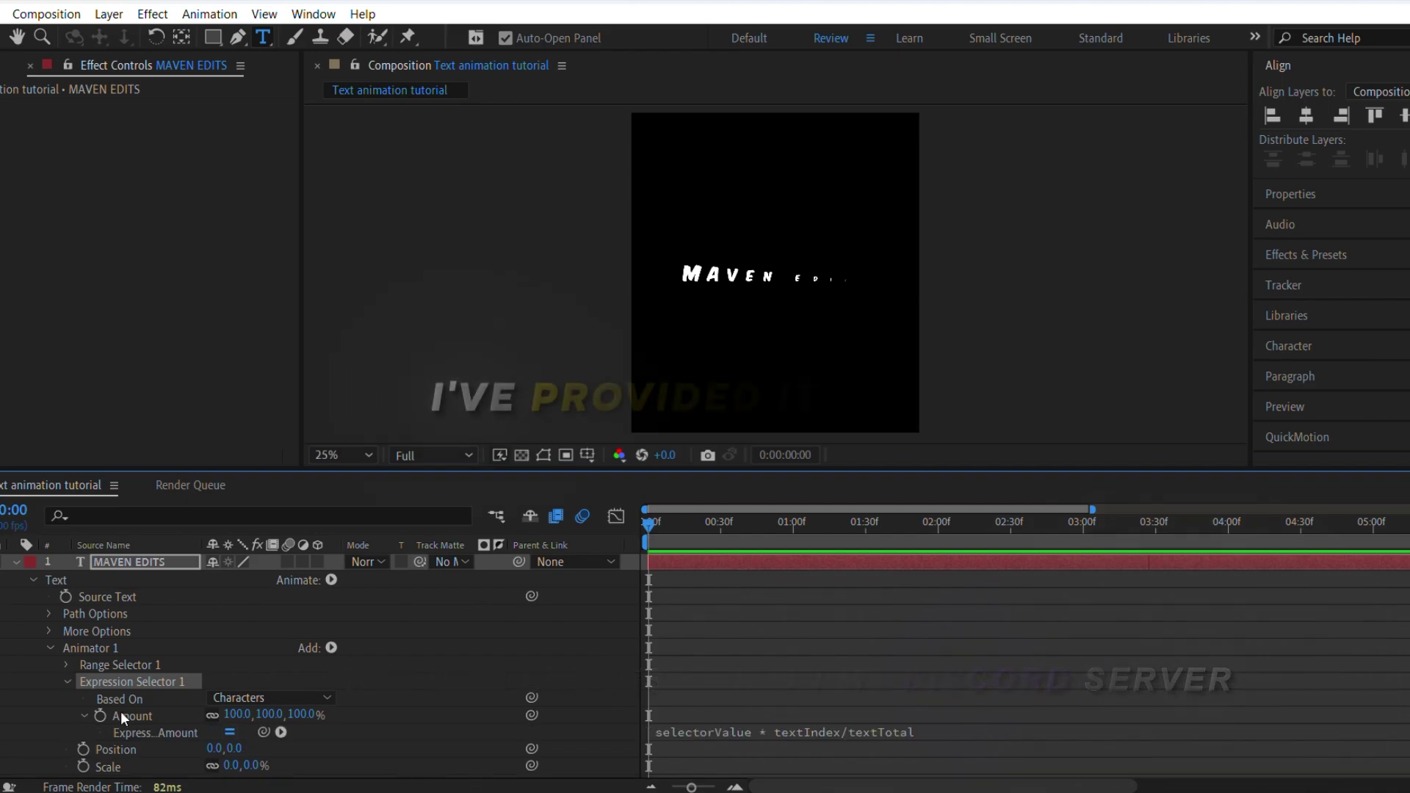
{"action": "left_click", "coordinate": [721, 715]}
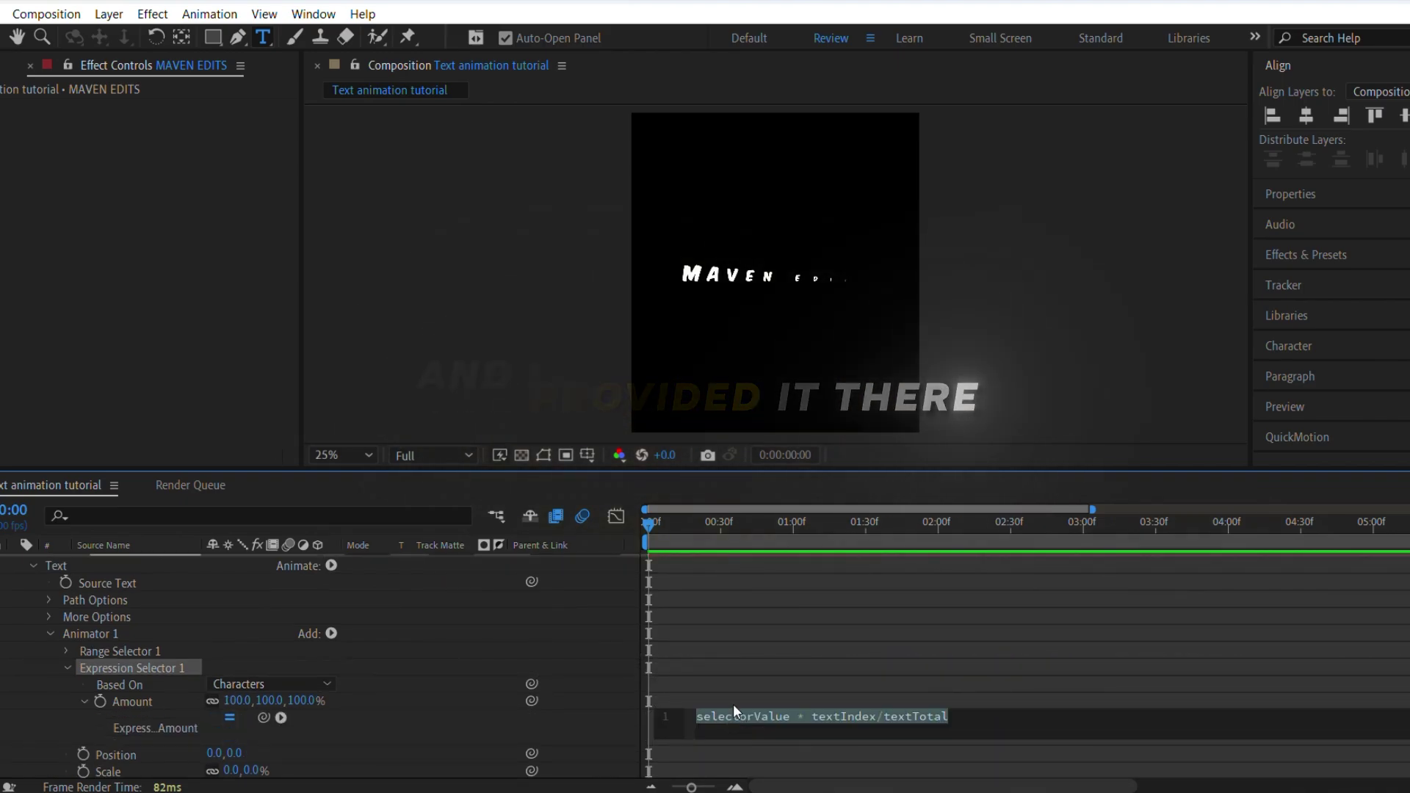
{"action": "key", "text": "ctrl+v"}
{"action": "left_click", "coordinate": [733, 672]}
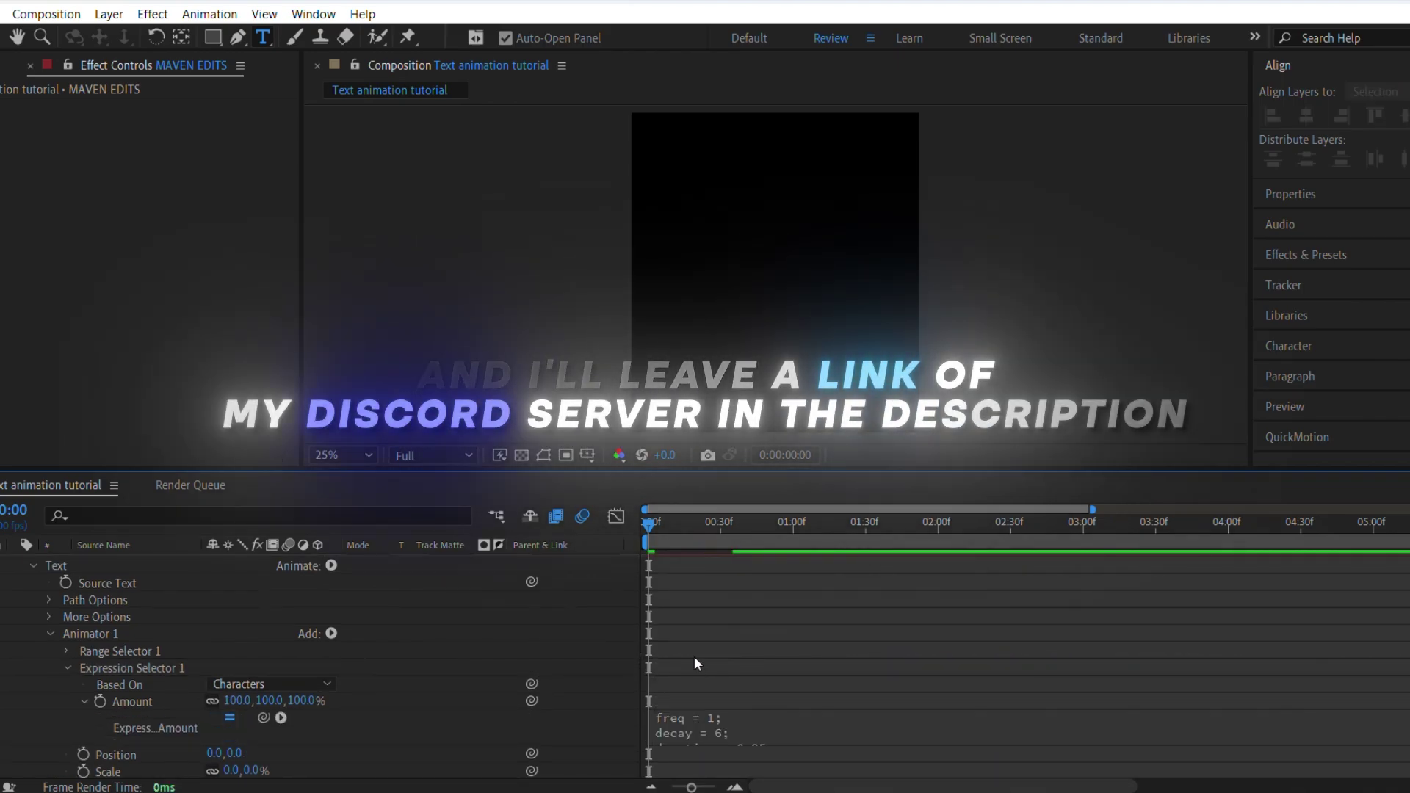
{"action": "left_click", "coordinate": [85, 701]}
Split the MAVEN EDITS layer at 0:00:01:06 and delete the part after the split
{"action": "mouse_move", "coordinate": [650, 546]}
{"action": "left_mouse_down"}
{"action": "mouse_move", "coordinate": [659, 567]}
{"action": "mouse_move", "coordinate": [648, 551]}
{"action": "left_mouse_up"}
{"action": "key", "text": "u"}
{"action": "left_click", "coordinate": [806, 567]}
{"action": "key", "text": "ctrl+shift+d"}
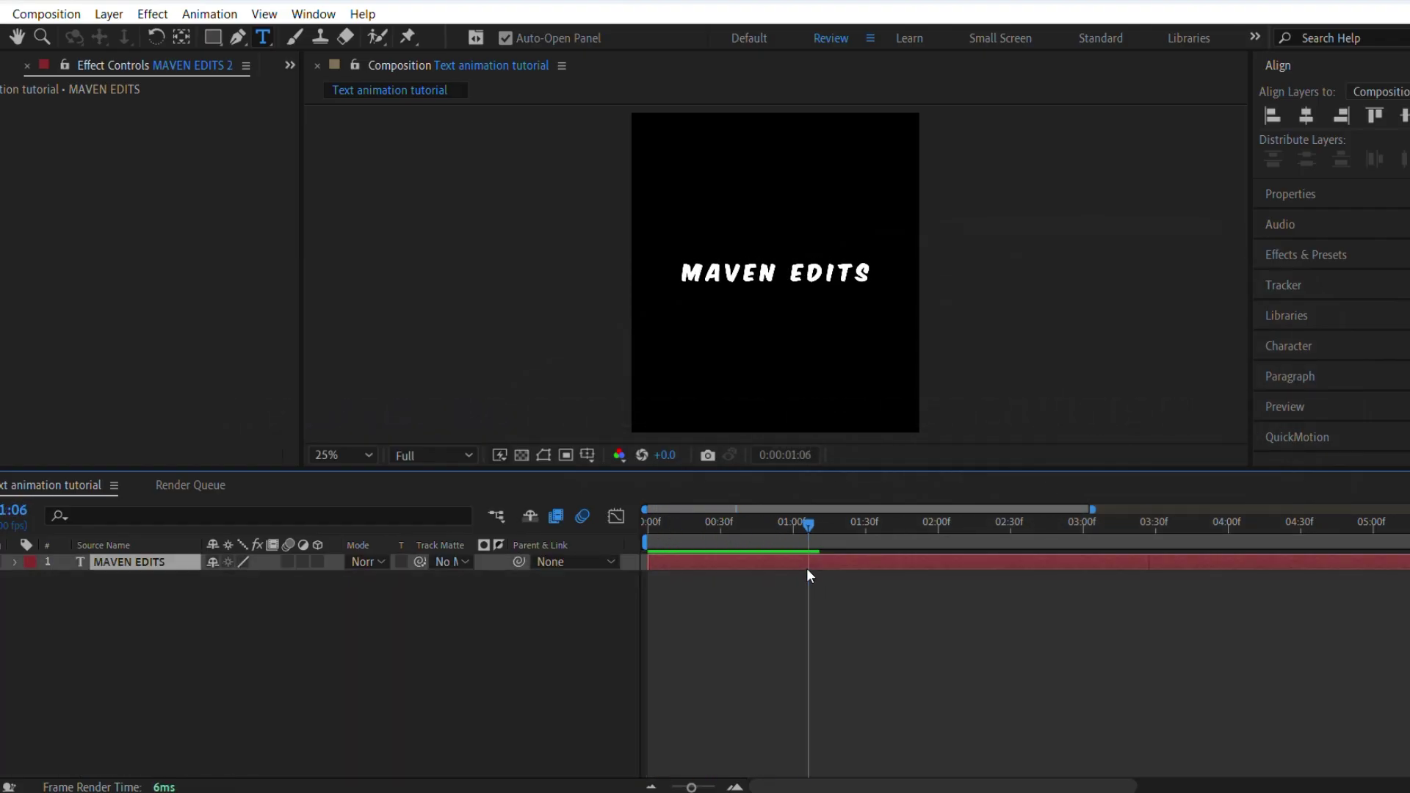
{"action": "key", "text": "Delete"}
{"action": "left_click", "coordinate": [783, 569]}
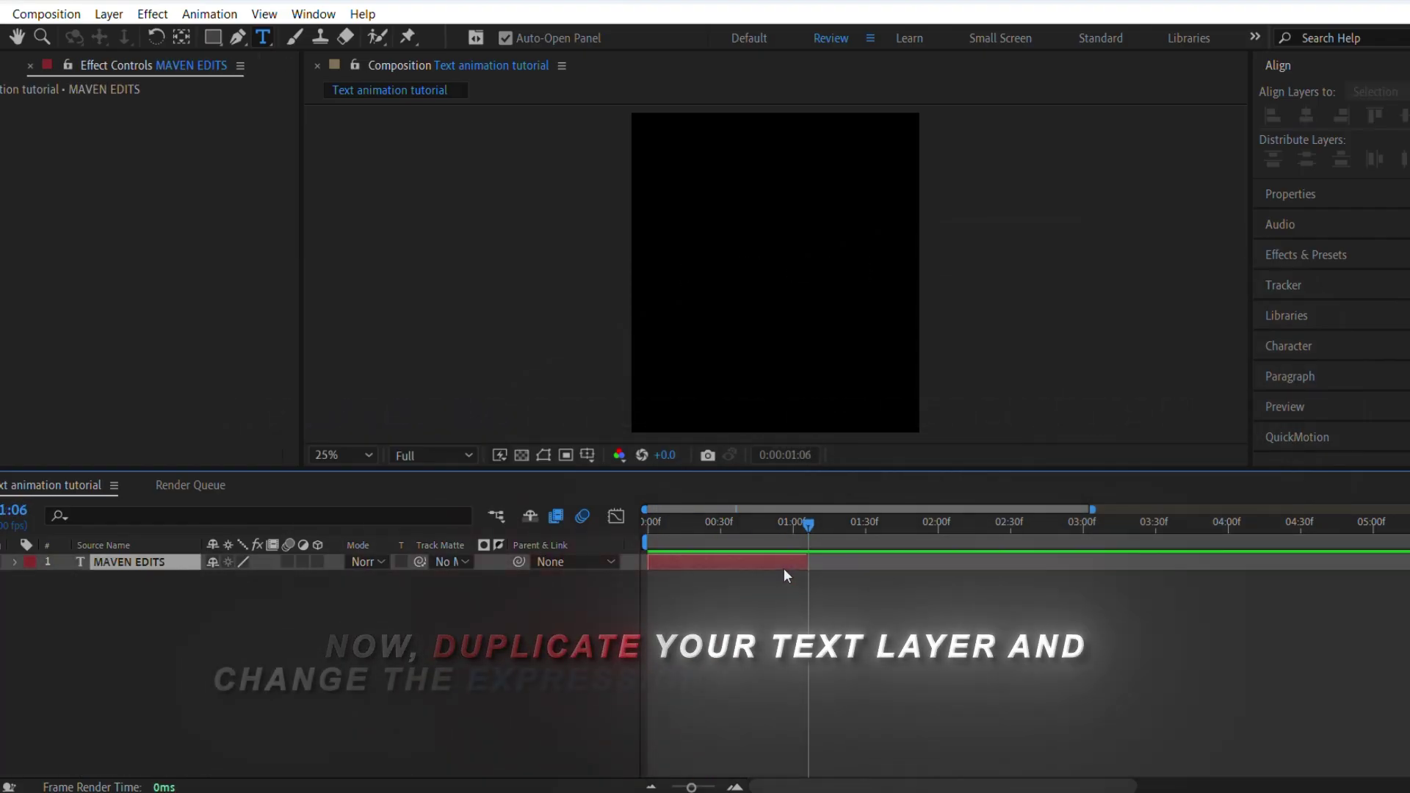
Duplicate the MAVEN EDITS layer and shift the copy so it starts where the original ends
{"action": "key", "text": "ctrl+d"}
{"action": "left_click_drag", "start_coordinate": [667, 567], "coordinate": [825, 609]}
{"action": "key", "text": "space"}
Expand the MAVEN EDITS 2 layer down to the Amount expression of Animator 1's Expression Selector
{"action": "left_click", "coordinate": [14, 561]}
{"action": "left_click", "coordinate": [33, 580]}
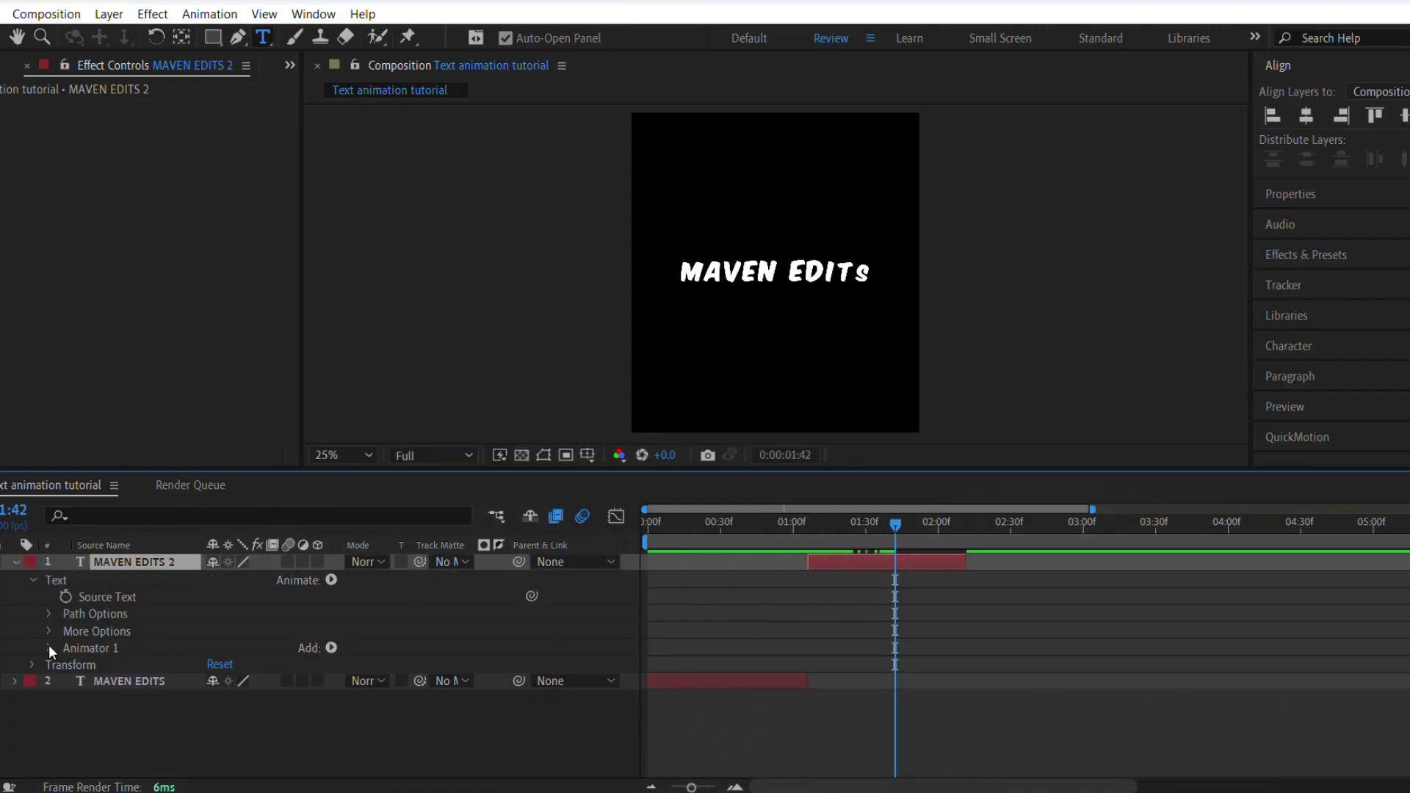
{"action": "left_click", "coordinate": [50, 647]}
{"action": "left_click", "coordinate": [68, 682]}
{"action": "scroll", "coordinate": [353, 706], "scroll_direction": "down", "scroll_amount": 1}
{"action": "left_click", "coordinate": [85, 702]}
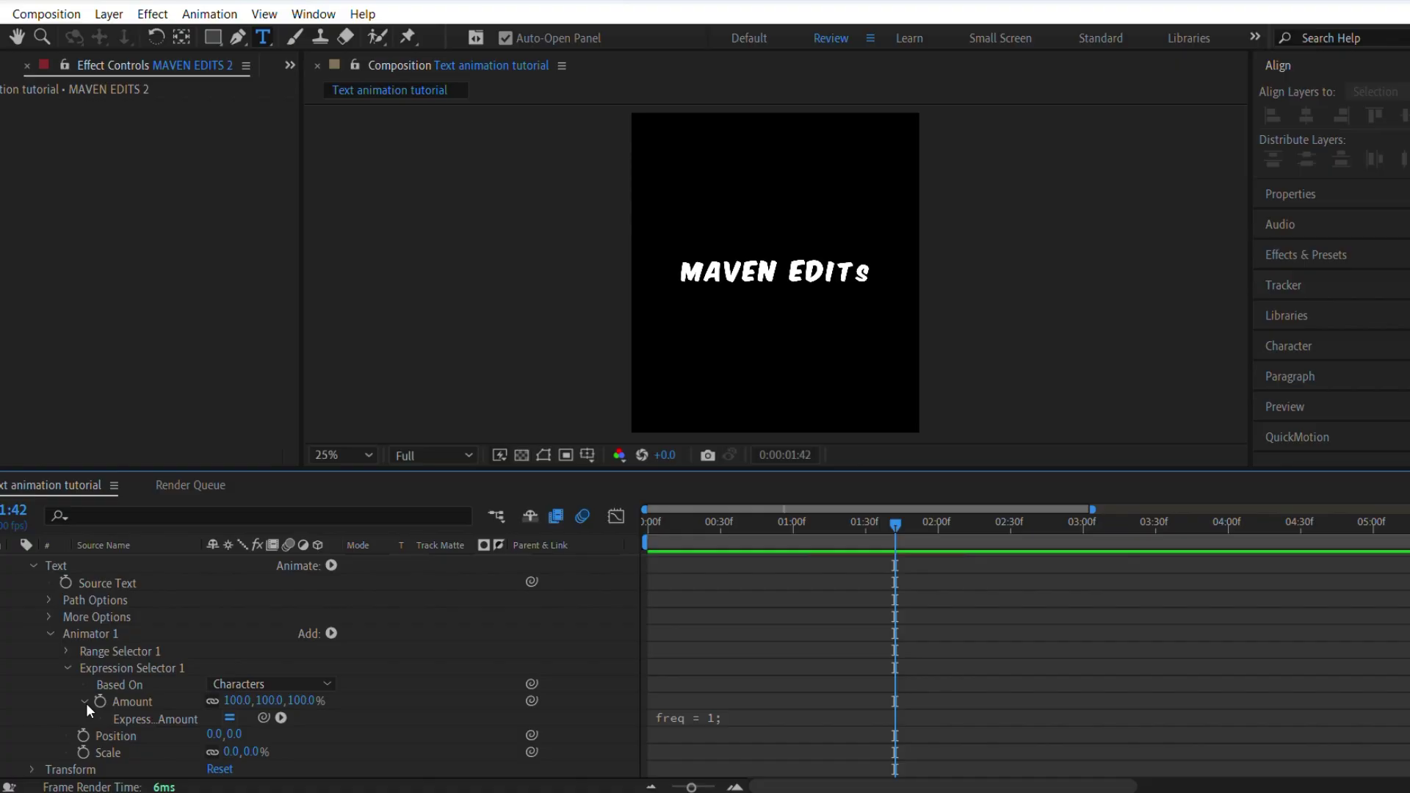
Change startVal in the duplicate layer's Amount expression to [0,0,0]
{"action": "left_click", "coordinate": [729, 714]}
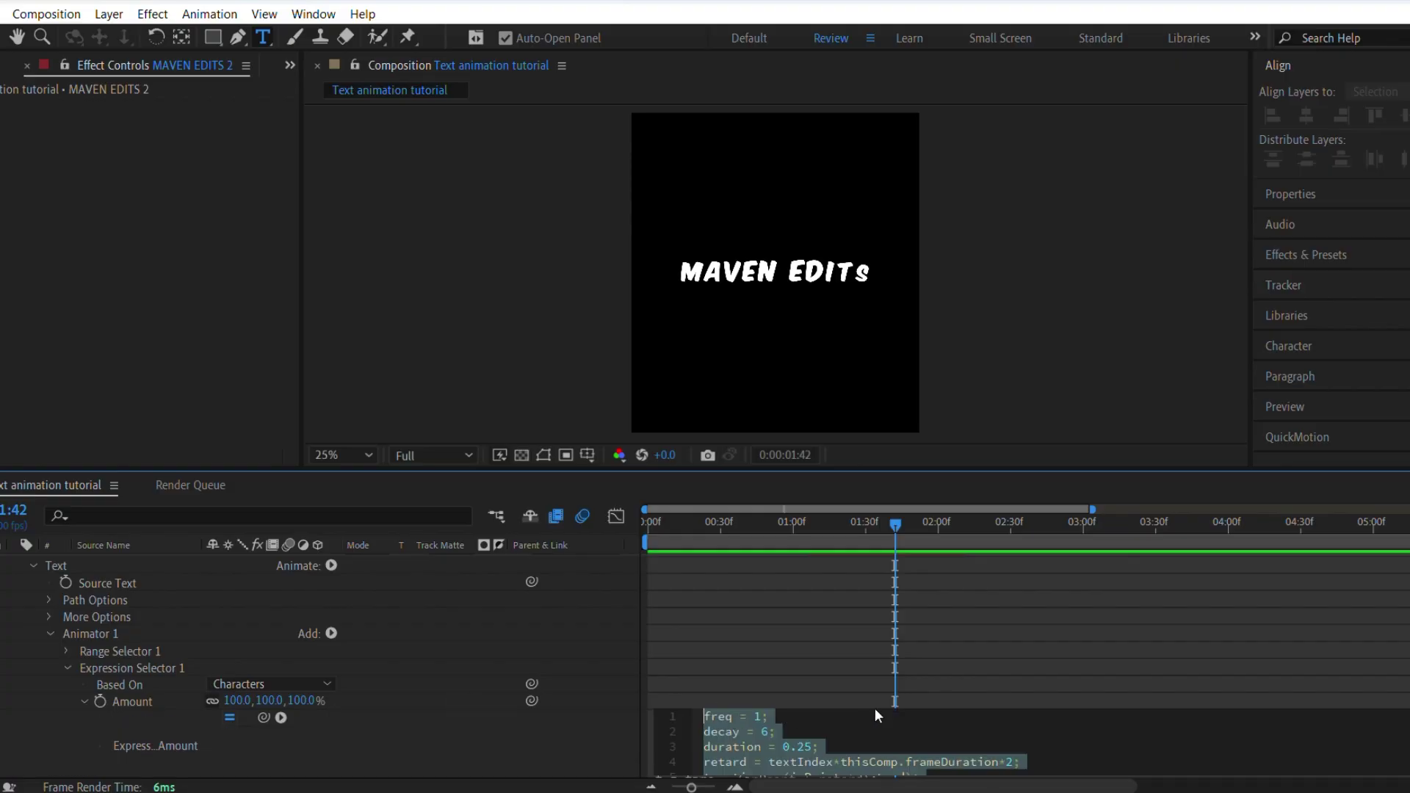
{"action": "left_click", "coordinate": [841, 737]}
{"action": "scroll", "coordinate": [841, 735], "scroll_direction": "down", "scroll_amount": 2}
{"action": "scroll", "coordinate": [839, 735], "scroll_direction": "up", "scroll_amount": 1}
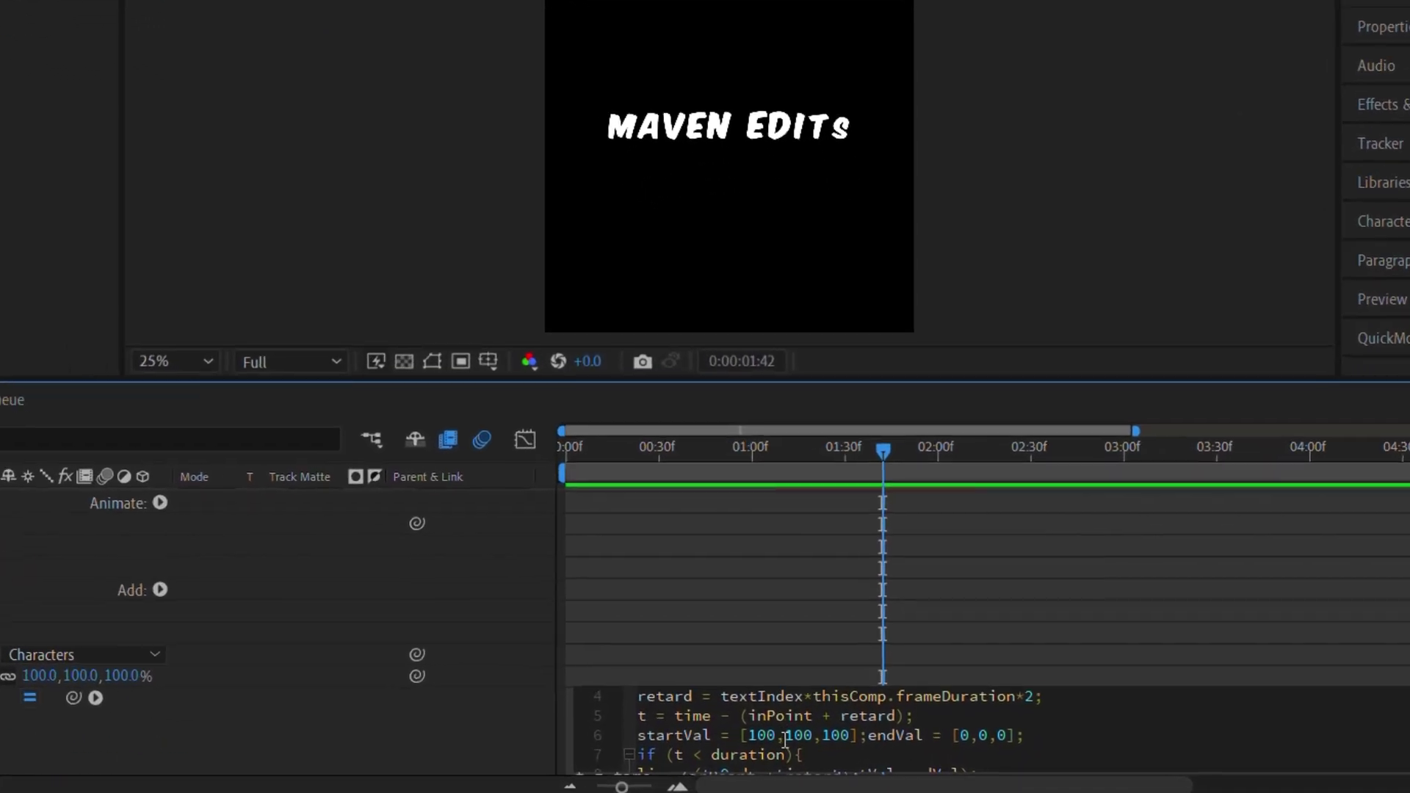
{"action": "left_click", "coordinate": [768, 736]}
{"action": "key", "text": "BackSpace"}
{"action": "key", "text": "BackSpace"}
{"action": "left_click", "coordinate": [785, 739]}
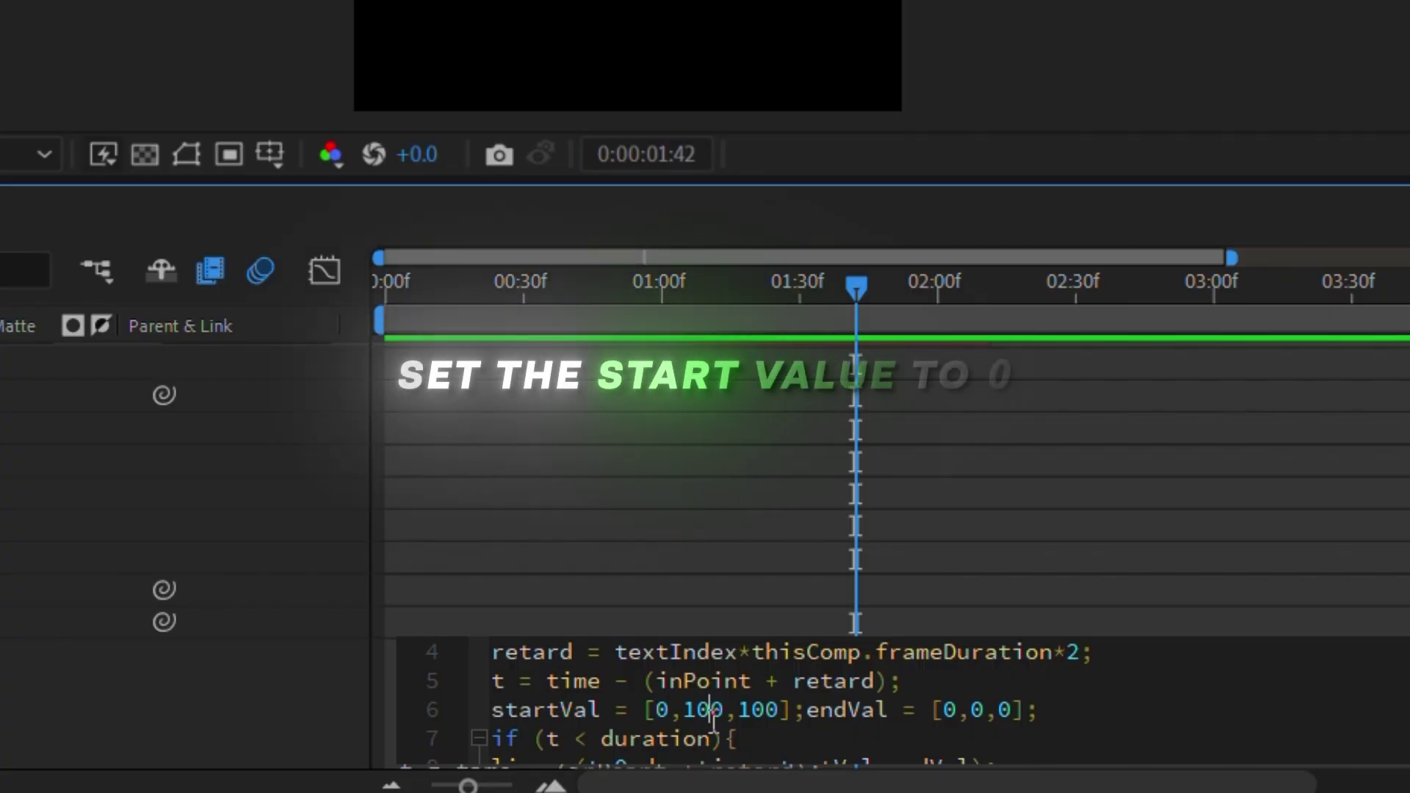
{"action": "key", "text": "BackSpace"}
{"action": "key", "text": "BackSpace"}
{"action": "key", "text": "Right"}
{"action": "key", "text": "Right"}
{"action": "key", "text": "Right"}
{"action": "key", "text": "Right"}
{"action": "key", "text": "BackSpace"}
{"action": "key", "text": "BackSpace"}
Change endVal in the same Amount expression to [100,100,100] and collapse the layer's properties
{"action": "key", "text": "Right"}
{"action": "key", "text": "Right"}
{"action": "key", "text": "Right"}
{"action": "key", "text": "Right"}
{"action": "key", "text": "Right"}
{"action": "key", "text": "Right"}
{"action": "key", "text": "Right"}
{"action": "key", "text": "Right"}
{"action": "key", "text": "Right"}
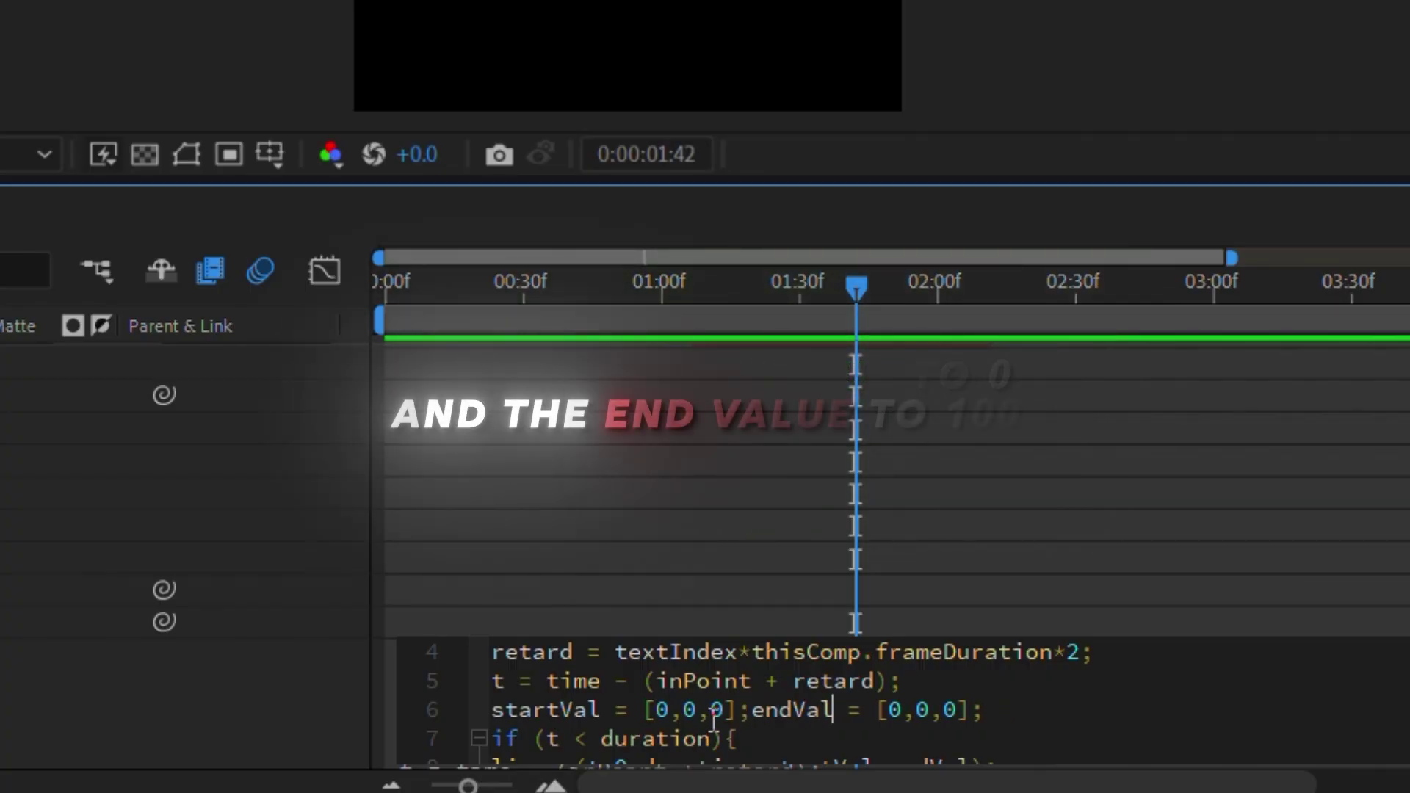
{"action": "key", "text": "Right"}
{"action": "key", "text": "Right"}
{"action": "key", "text": "Right"}
{"action": "key", "text": "Right"}
{"action": "type", "text": "10"}
{"action": "key", "text": "Right"}
{"action": "key", "text": "Right"}
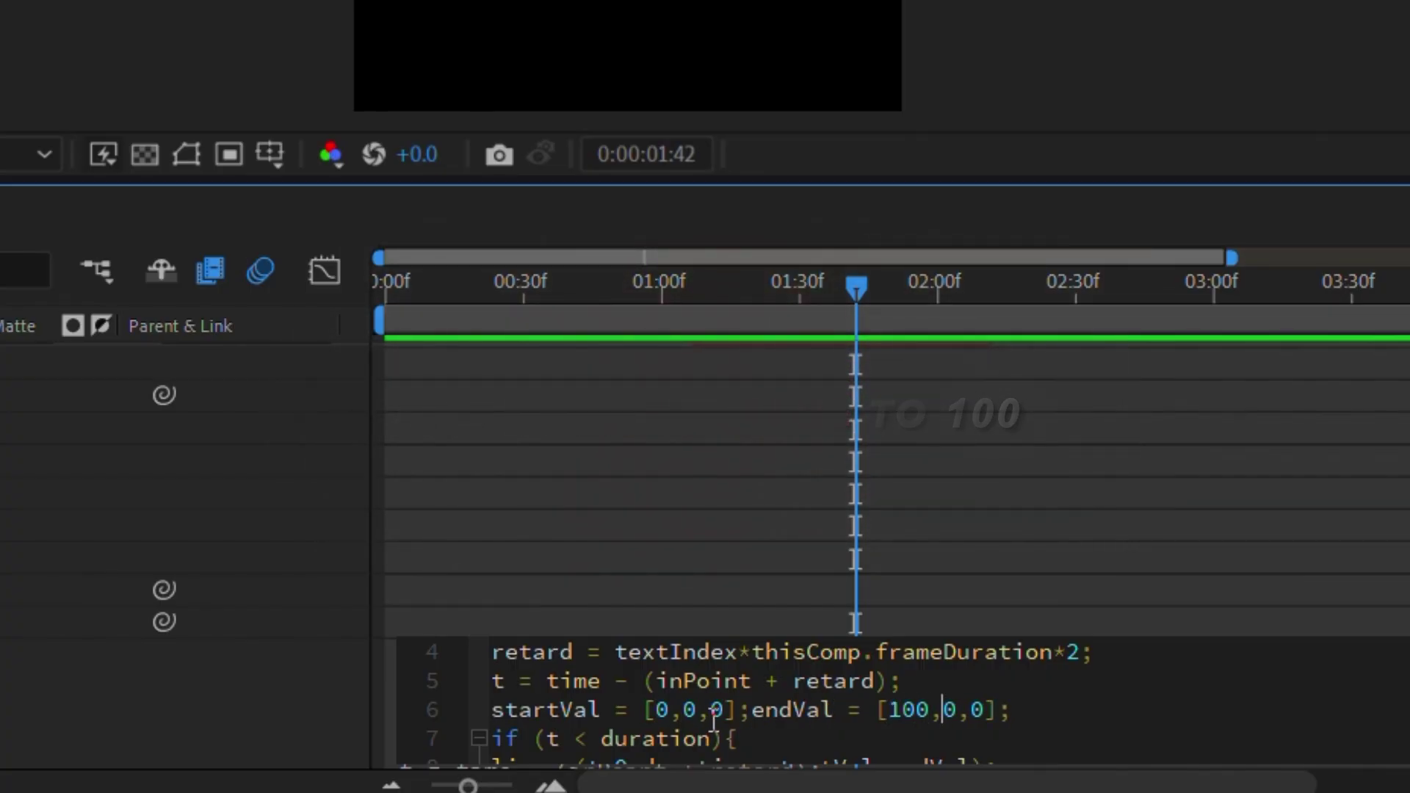
{"action": "type", "text": "10"}
{"action": "key", "text": "Right"}
{"action": "key", "text": "Right"}
{"action": "type", "text": "10"}
{"action": "left_click", "coordinate": [609, 555]}
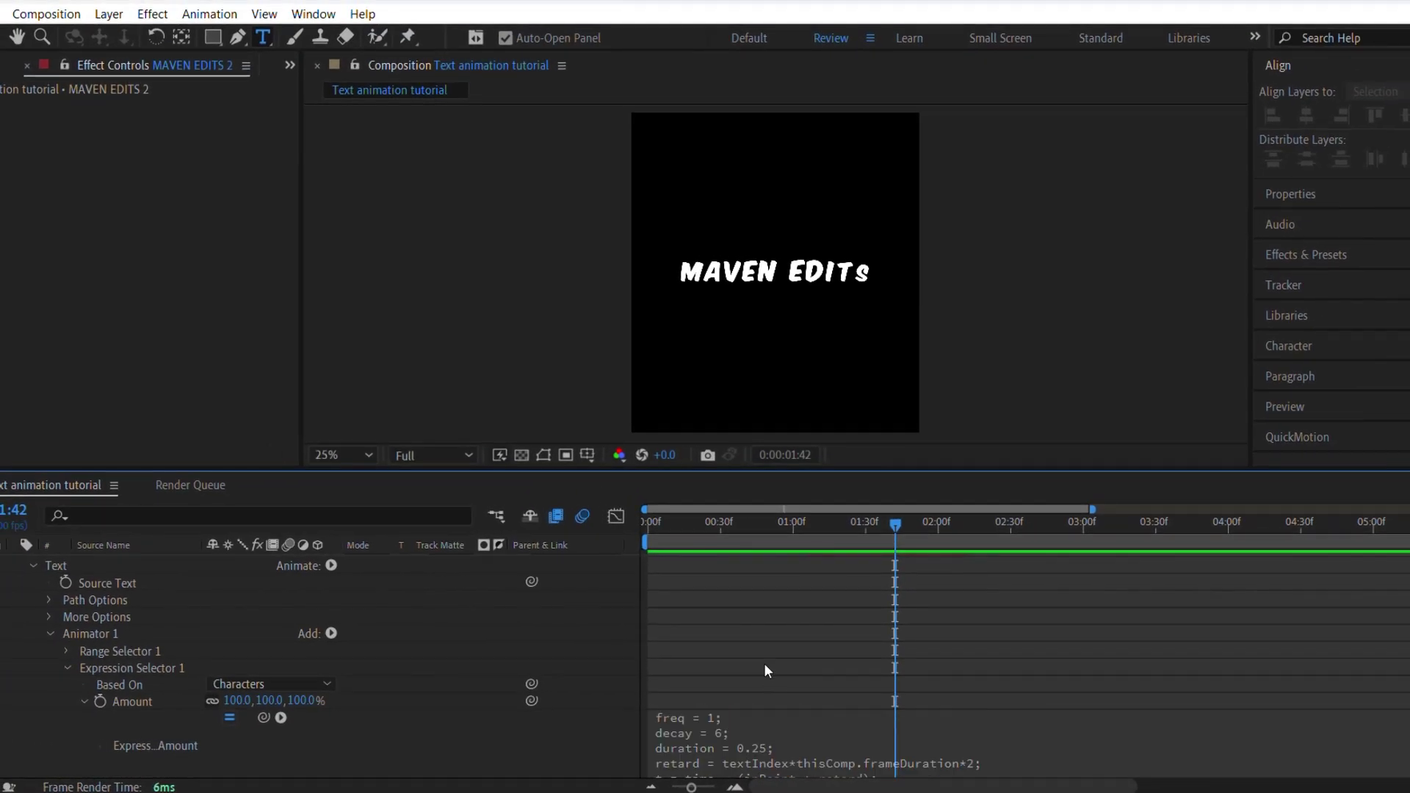
{"action": "key", "text": "u"}
Set the Grouping Alignment of the MAVEN EDITS layer to 0.0, 120.0%
{"action": "left_click_drag", "start_coordinate": [648, 543], "coordinate": [688, 542]}
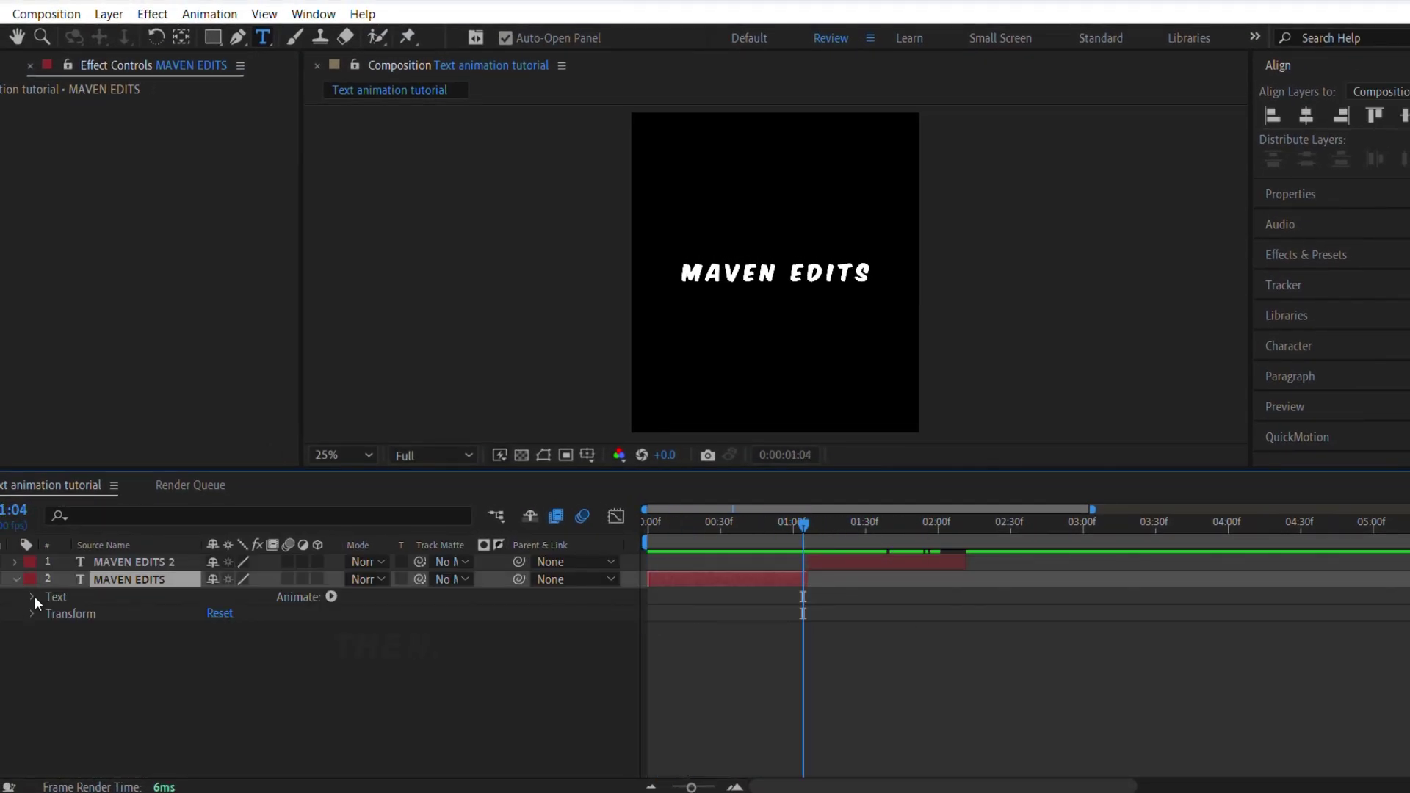
{"action": "left_click", "coordinate": [34, 597]}
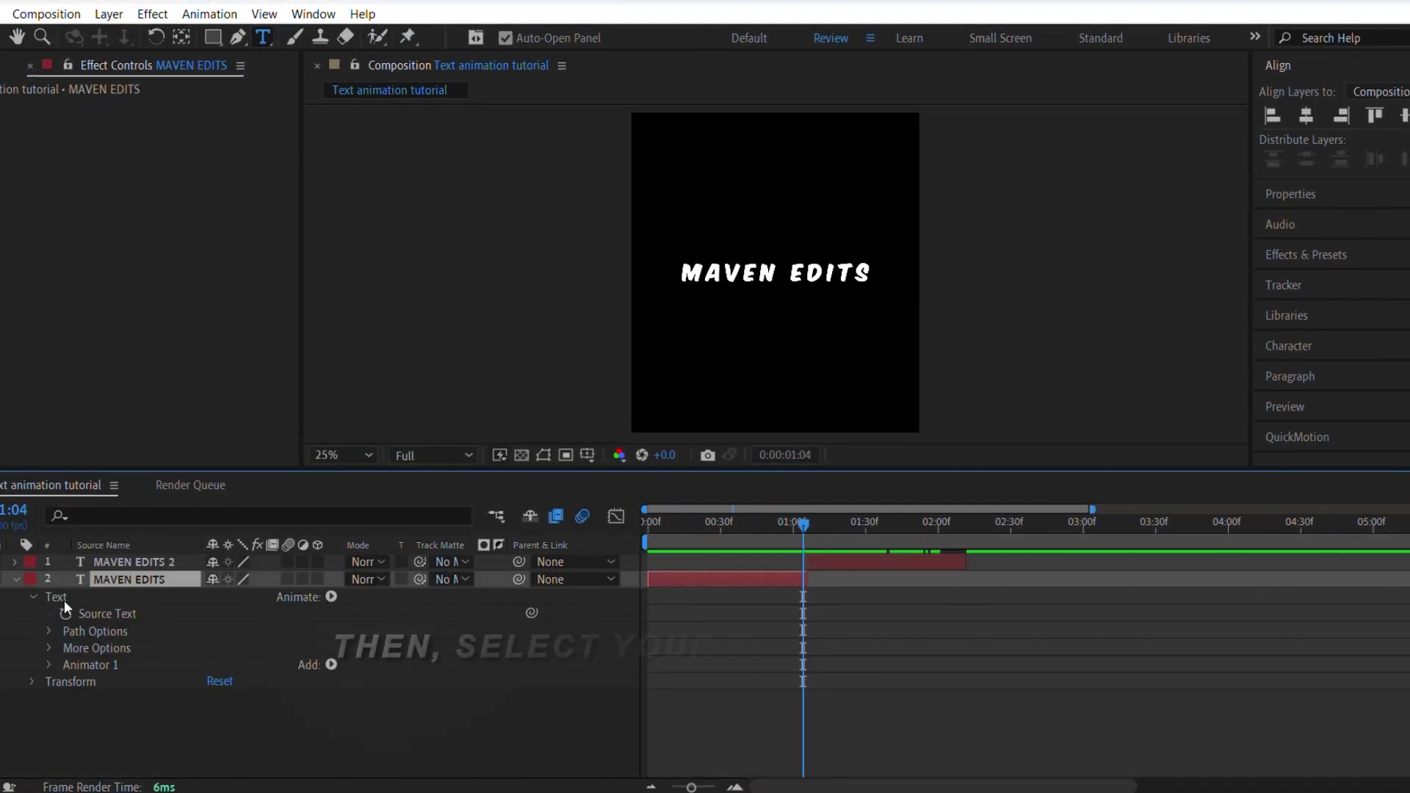
{"action": "left_click", "coordinate": [50, 648]}
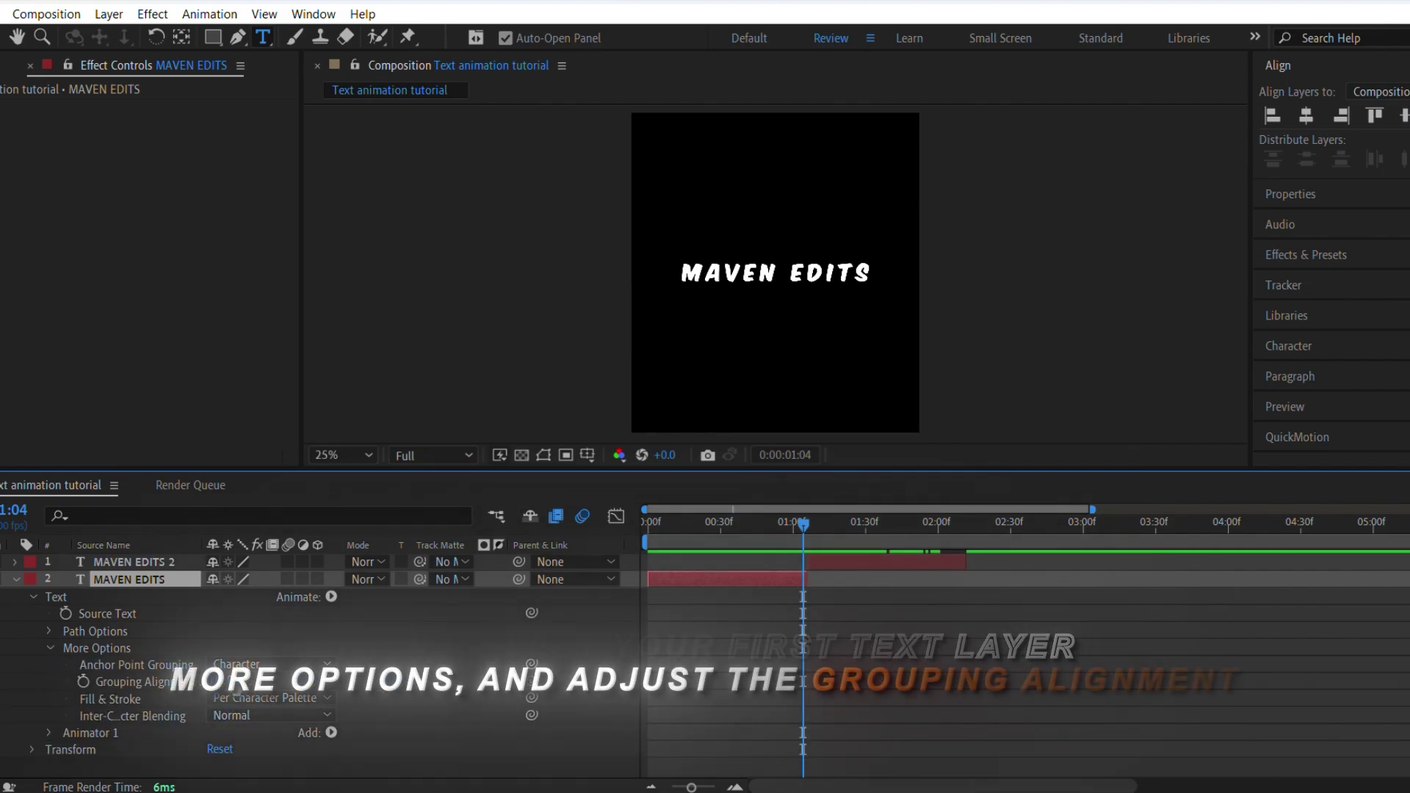
{"action": "left_click_drag", "start_coordinate": [241, 680], "coordinate": [332, 677]}
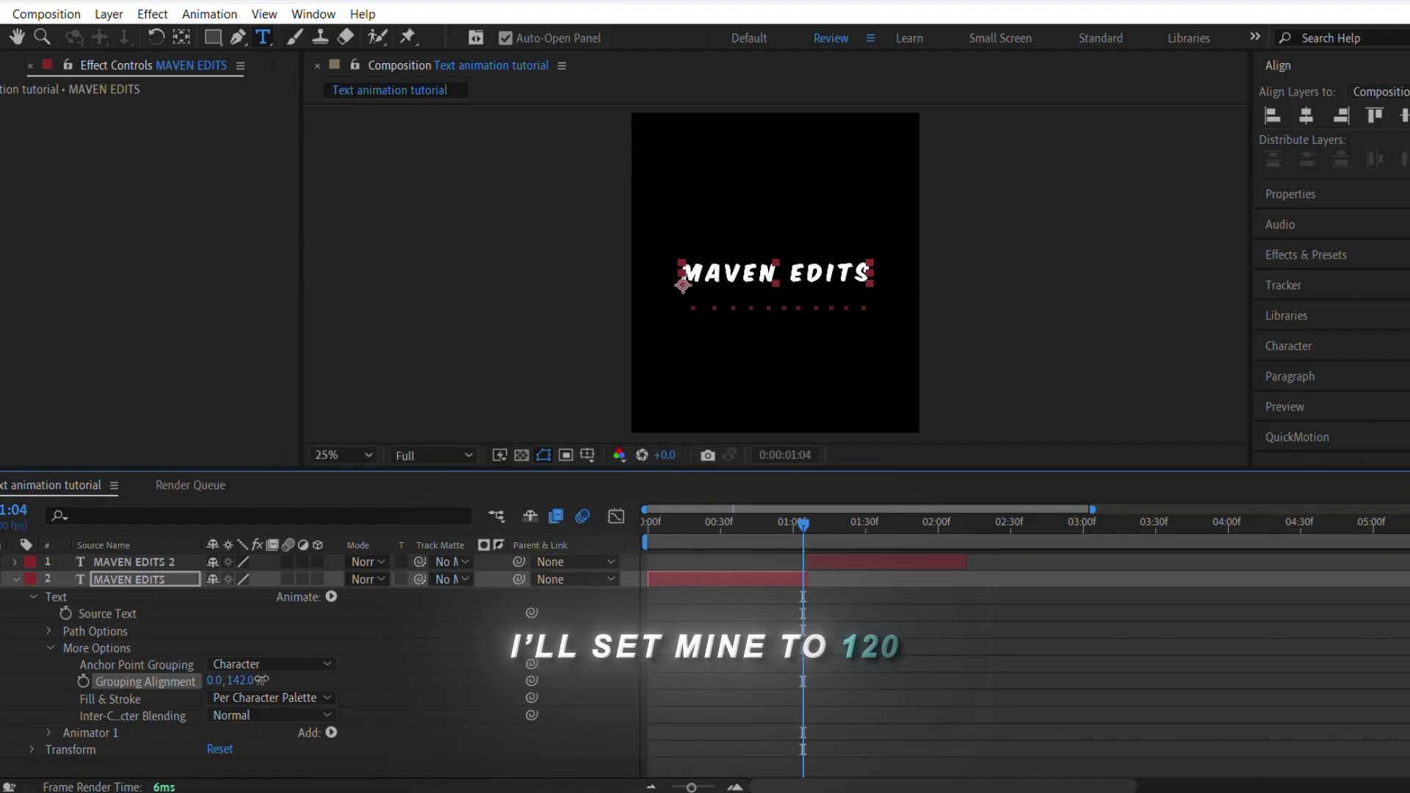
{"action": "left_click", "coordinate": [242, 681]}
{"action": "type", "text": "120"}
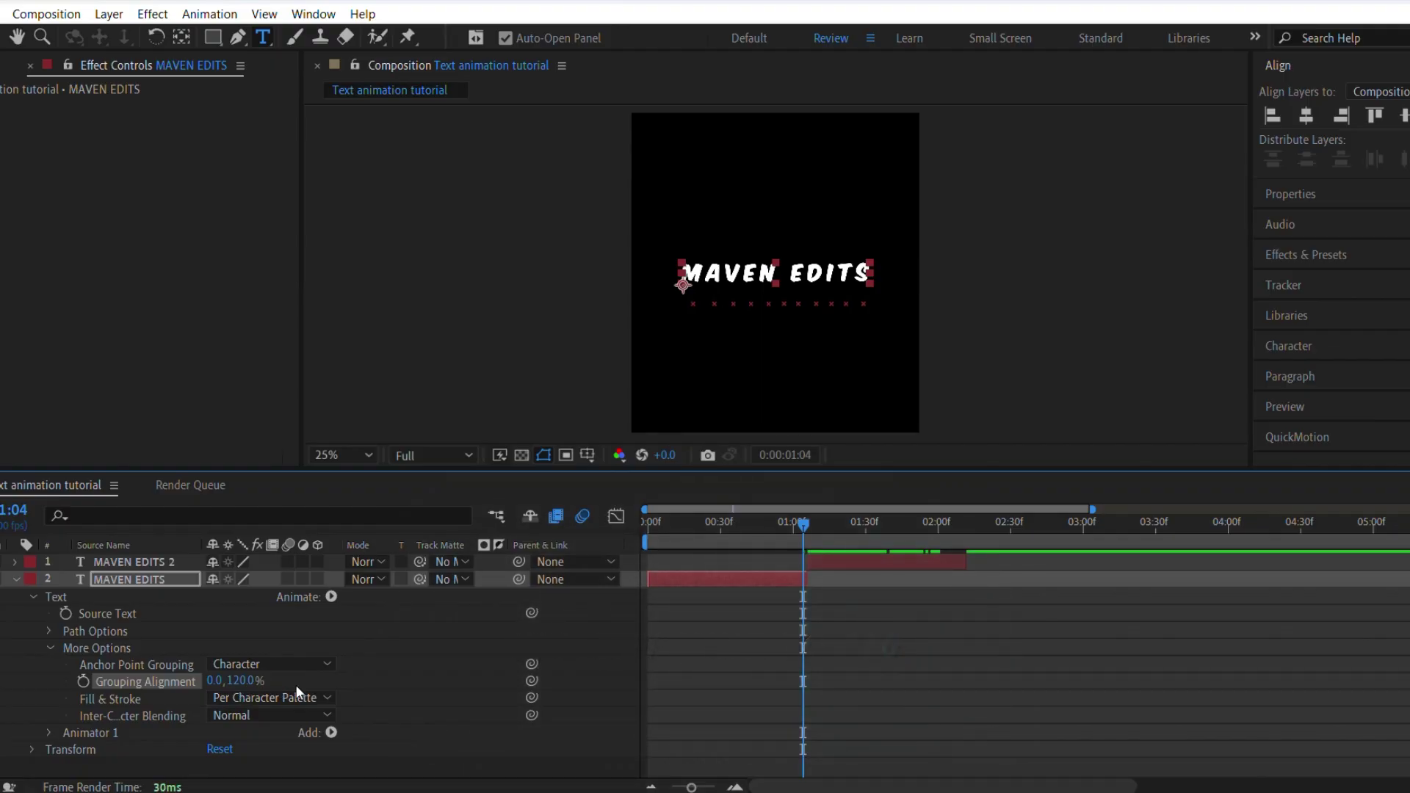
Give the MAVEN EDITS 2 layer the same Grouping Alignment as the first text layer
{"action": "left_click", "coordinate": [115, 562]}
{"action": "left_click", "coordinate": [16, 563]}
{"action": "left_click", "coordinate": [33, 580]}
{"action": "left_click", "coordinate": [50, 631]}
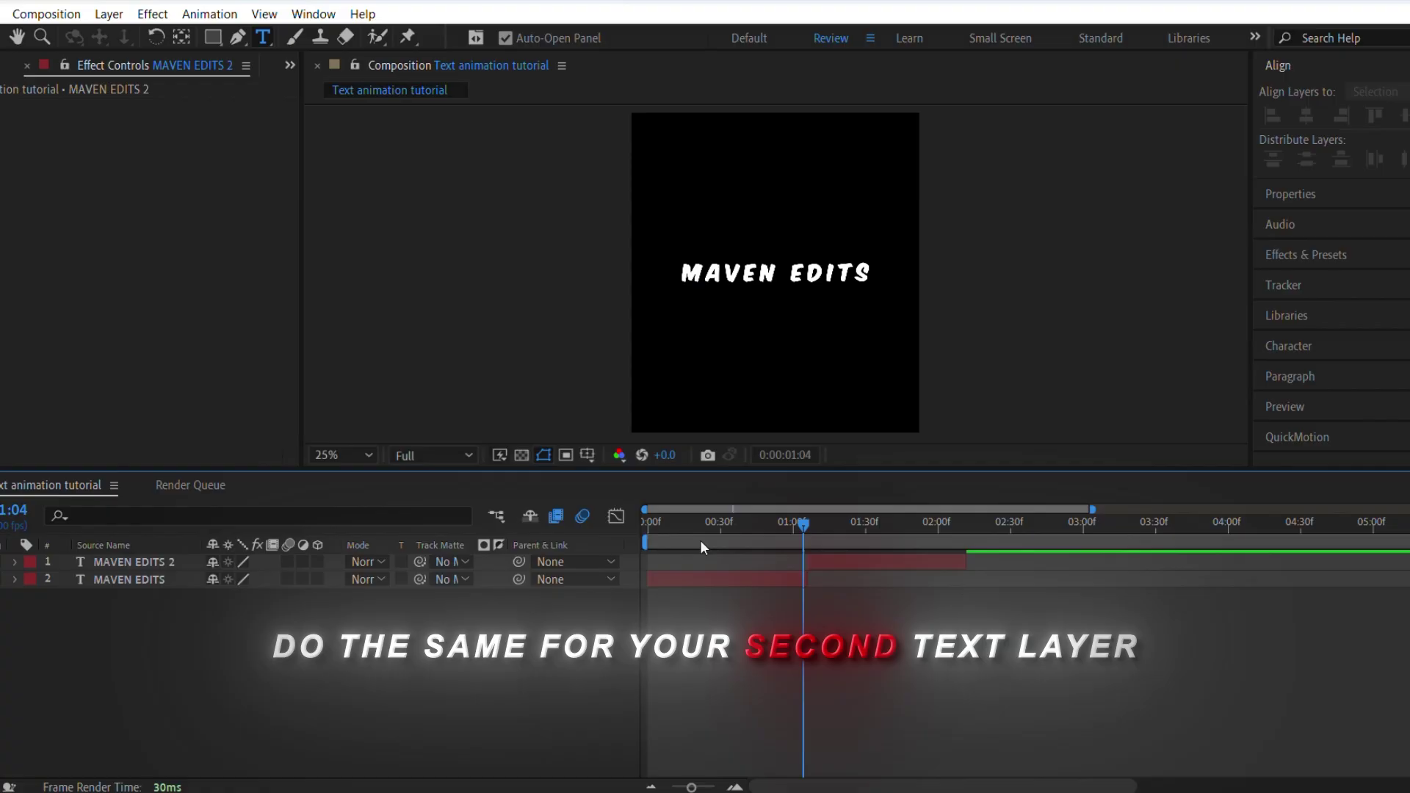
Preview the text animation from the start of the composition
{"action": "key", "text": "Home"}
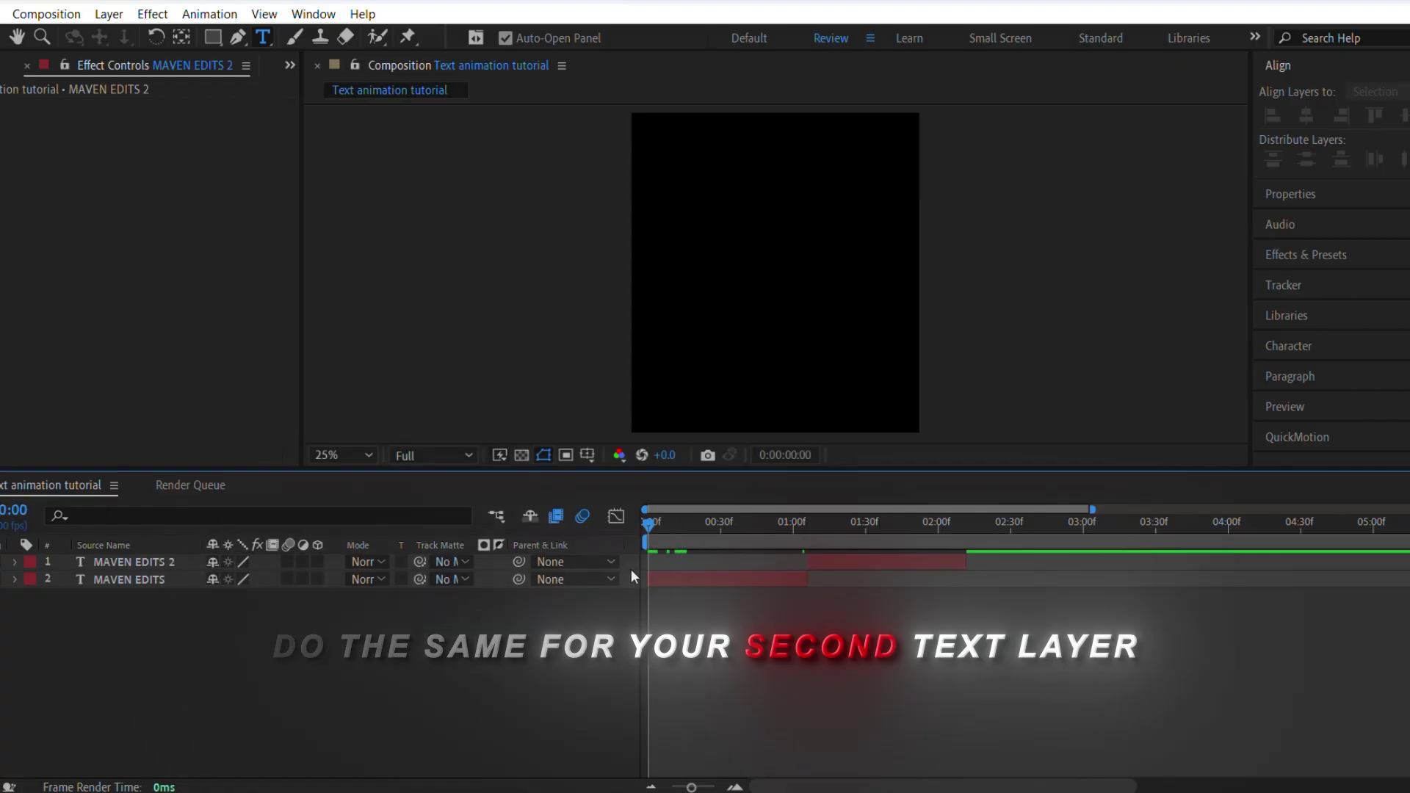
{"action": "key", "text": "space"}
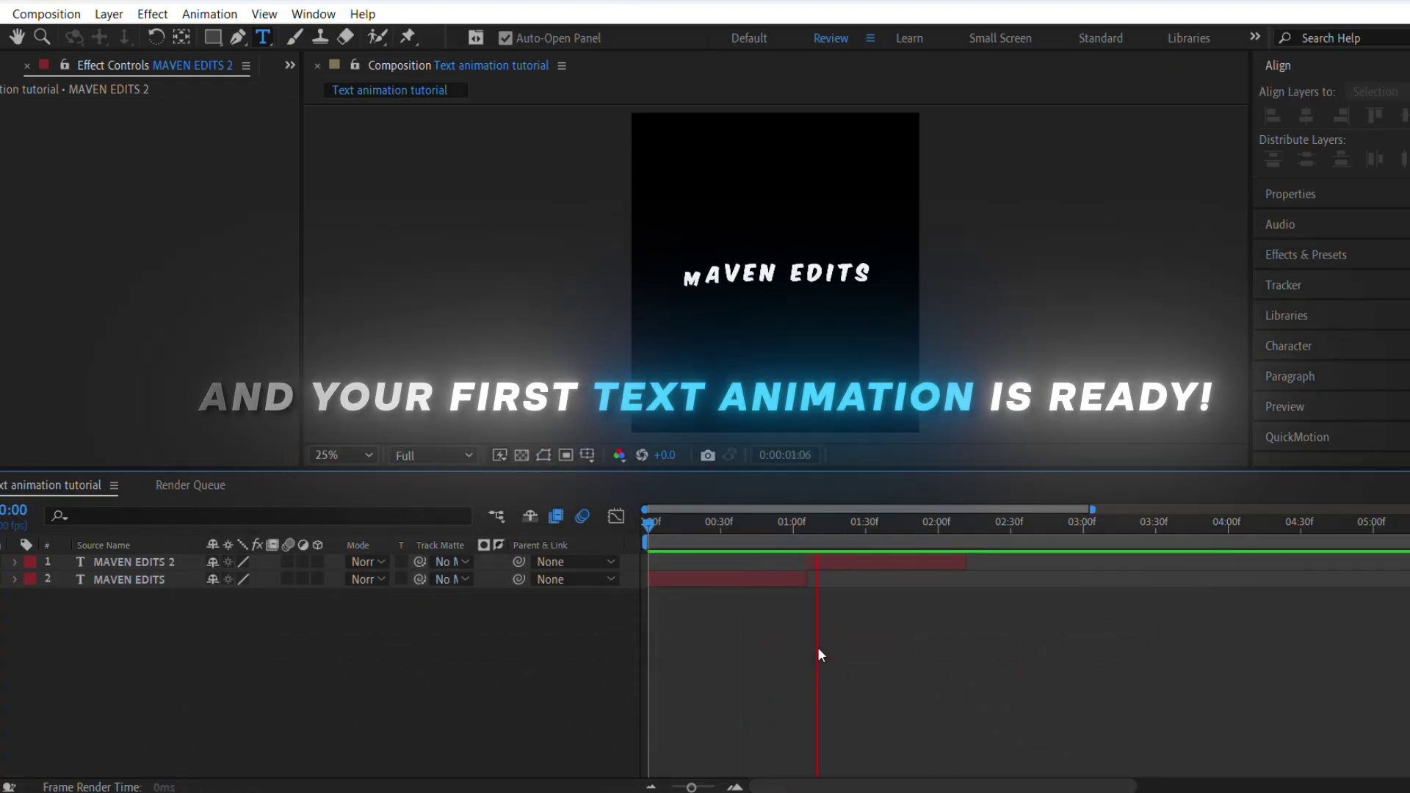
{"action": "key", "text": "space"}
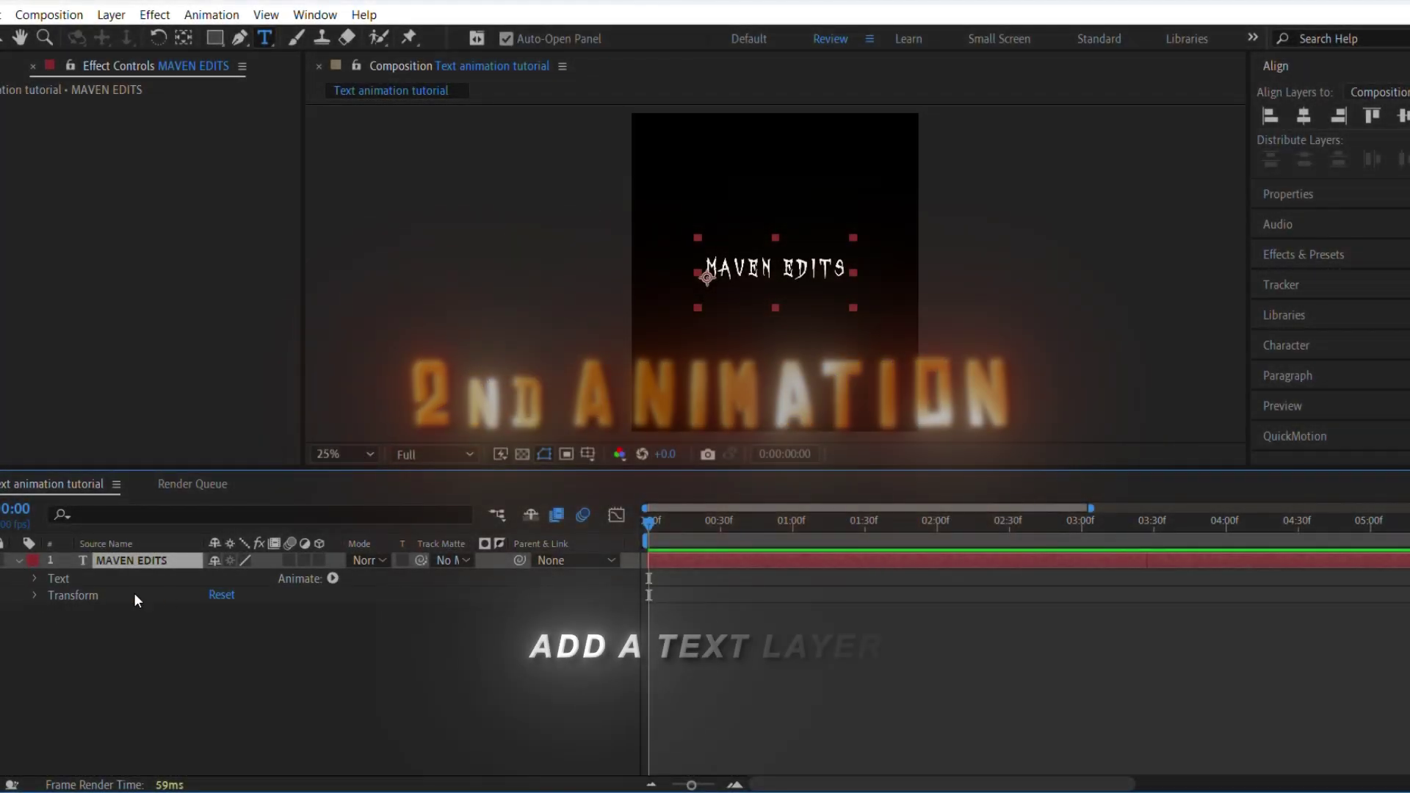
Add a Scale animator to the new MAVEN EDITS text layer and cut off the layer after 0:00:01:56
{"action": "left_click", "coordinate": [333, 578]}
{"action": "left_click", "coordinate": [398, 258]}
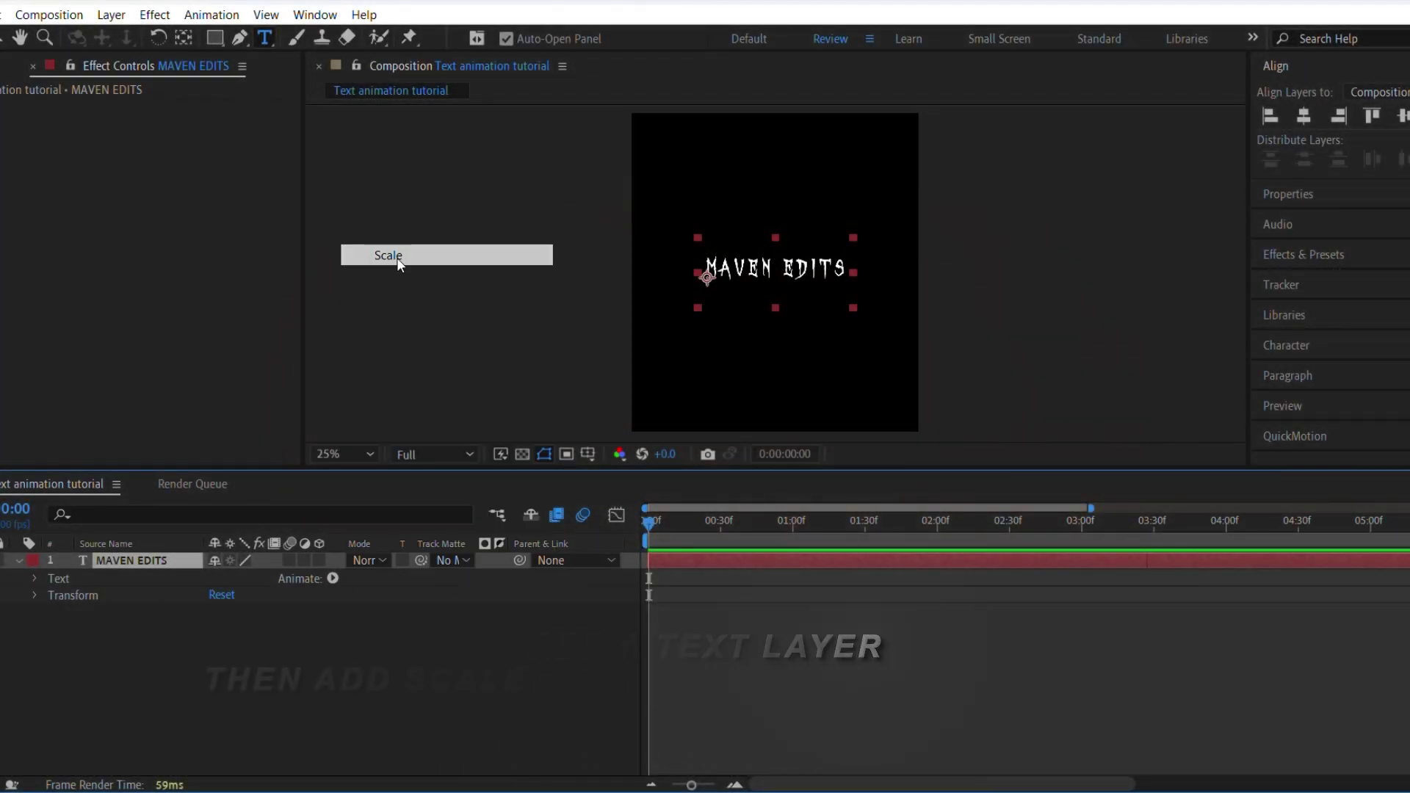
{"action": "left_click", "coordinate": [928, 523]}
{"action": "key", "text": "ctrl+shift+d"}
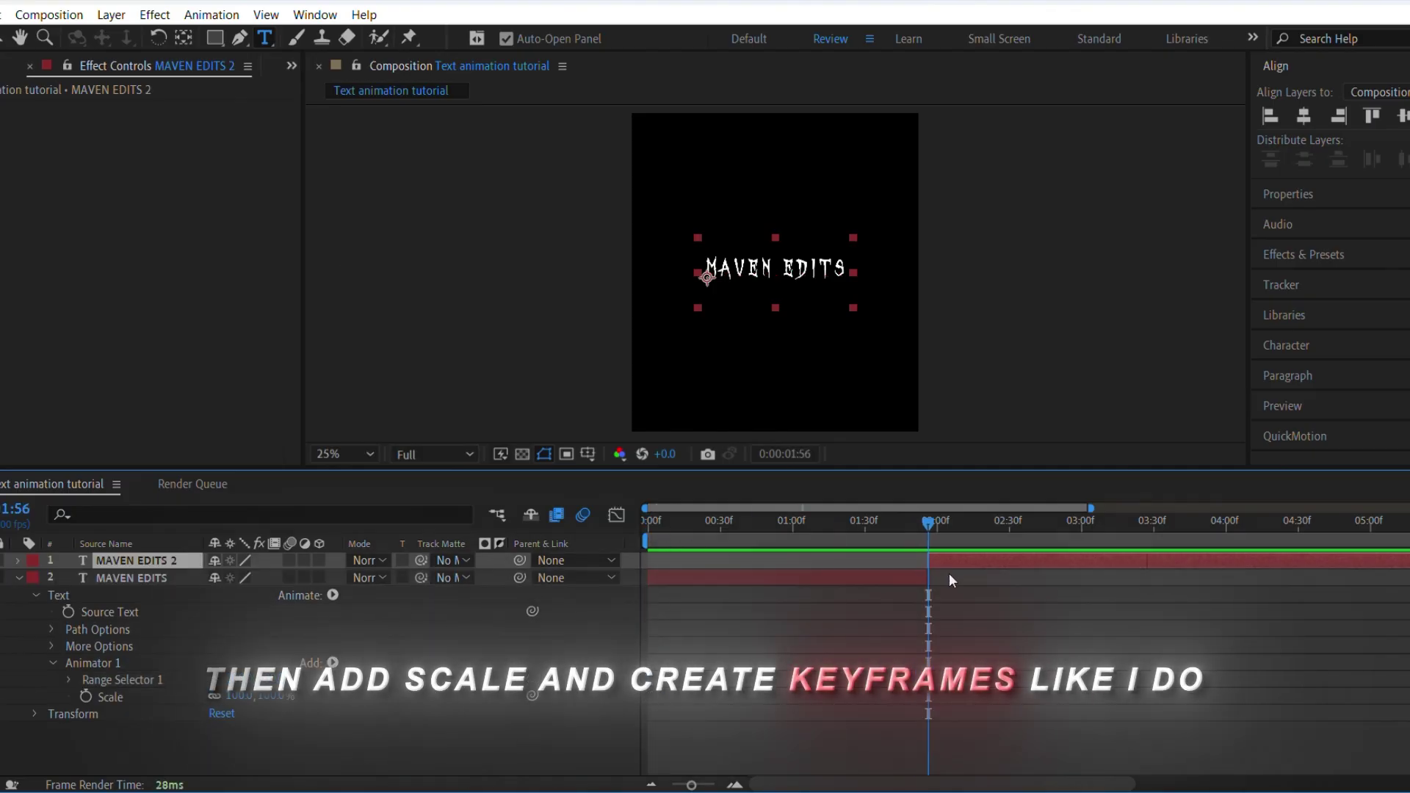
{"action": "key", "text": "Delete"}
Keyframe the animator's Scale at the layer's start, at 100% at 0:00:00:51 and at 0% at 0:00:01:43
{"action": "left_click", "coordinate": [650, 540]}
{"action": "key", "text": "space"}
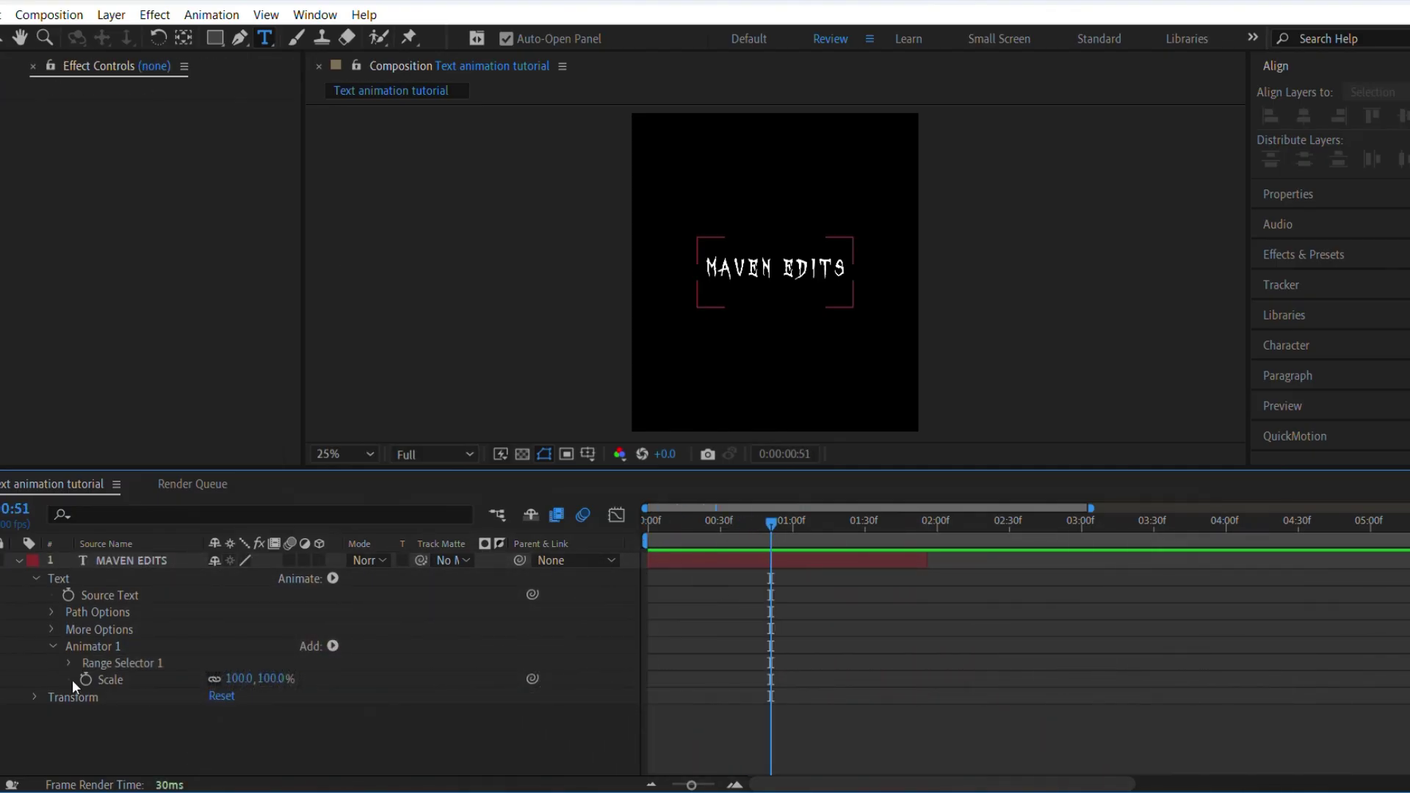
{"action": "left_click", "coordinate": [679, 552]}
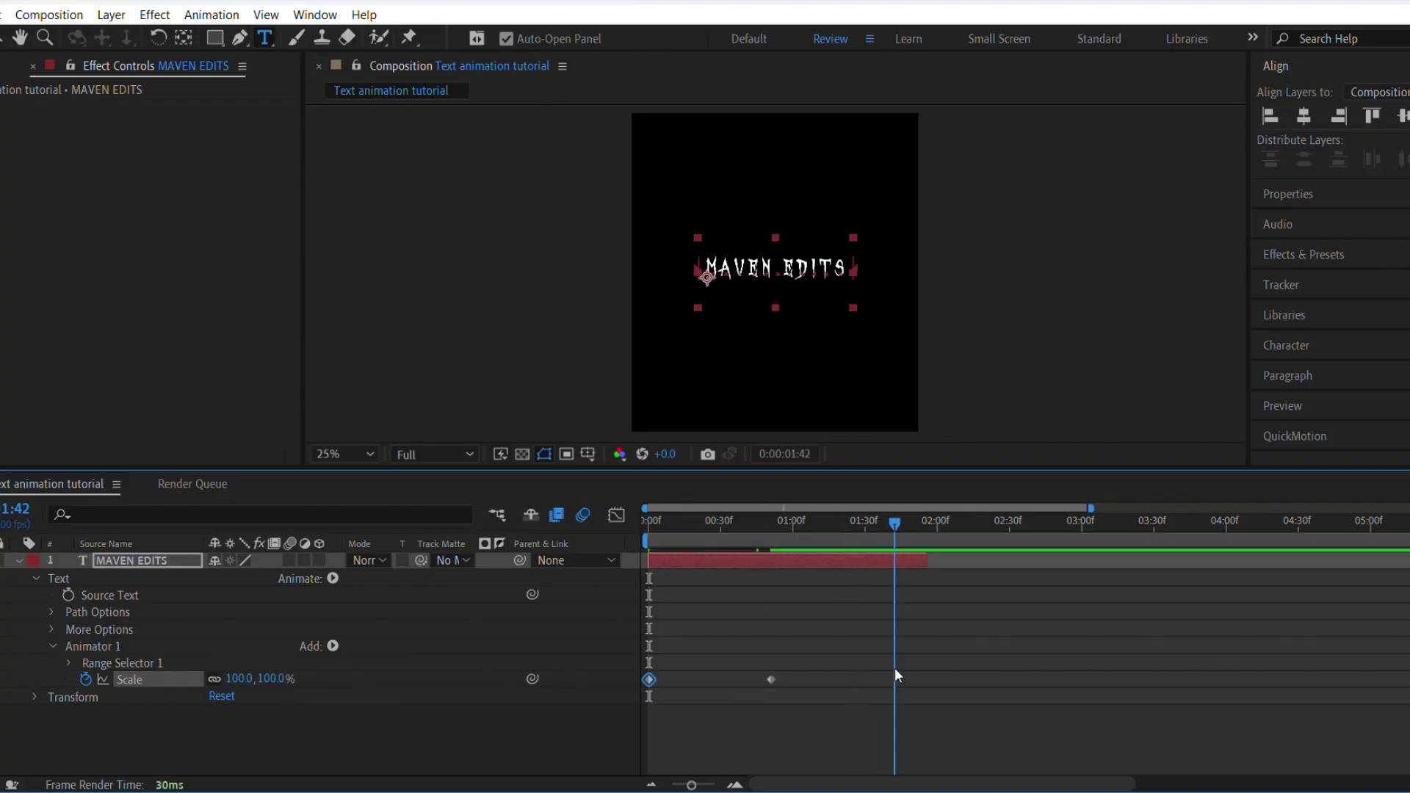
{"action": "type", "text": "0"}
{"action": "key", "text": "Return"}
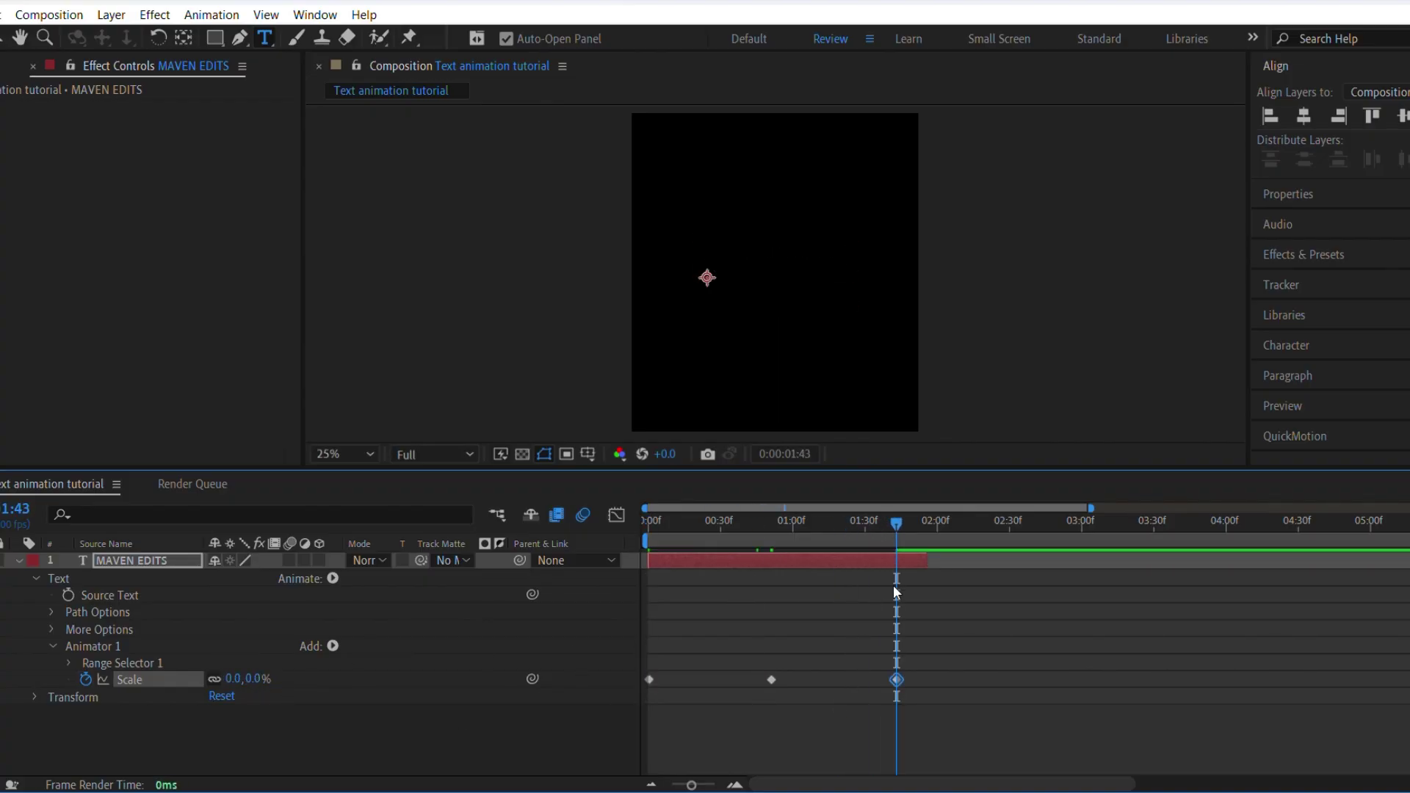
Trim the MAVEN EDITS layer to end at 0:00:01:43 and add a Rotation property to Animator 1
{"action": "left_click", "coordinate": [905, 570]}
{"action": "left_click", "coordinate": [850, 562]}
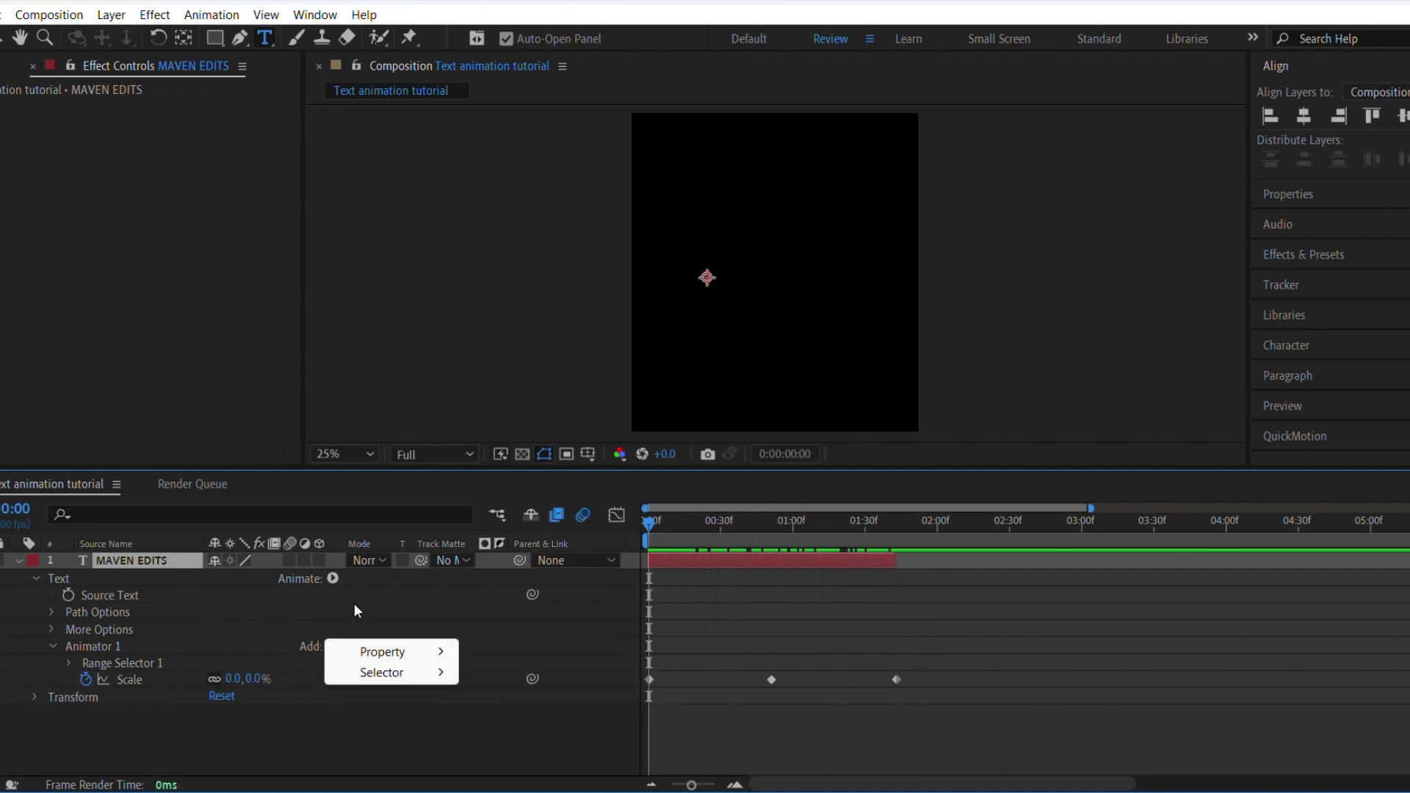
{"action": "mouse_move", "coordinate": [382, 652]}
{"action": "left_click", "coordinate": [523, 390]}
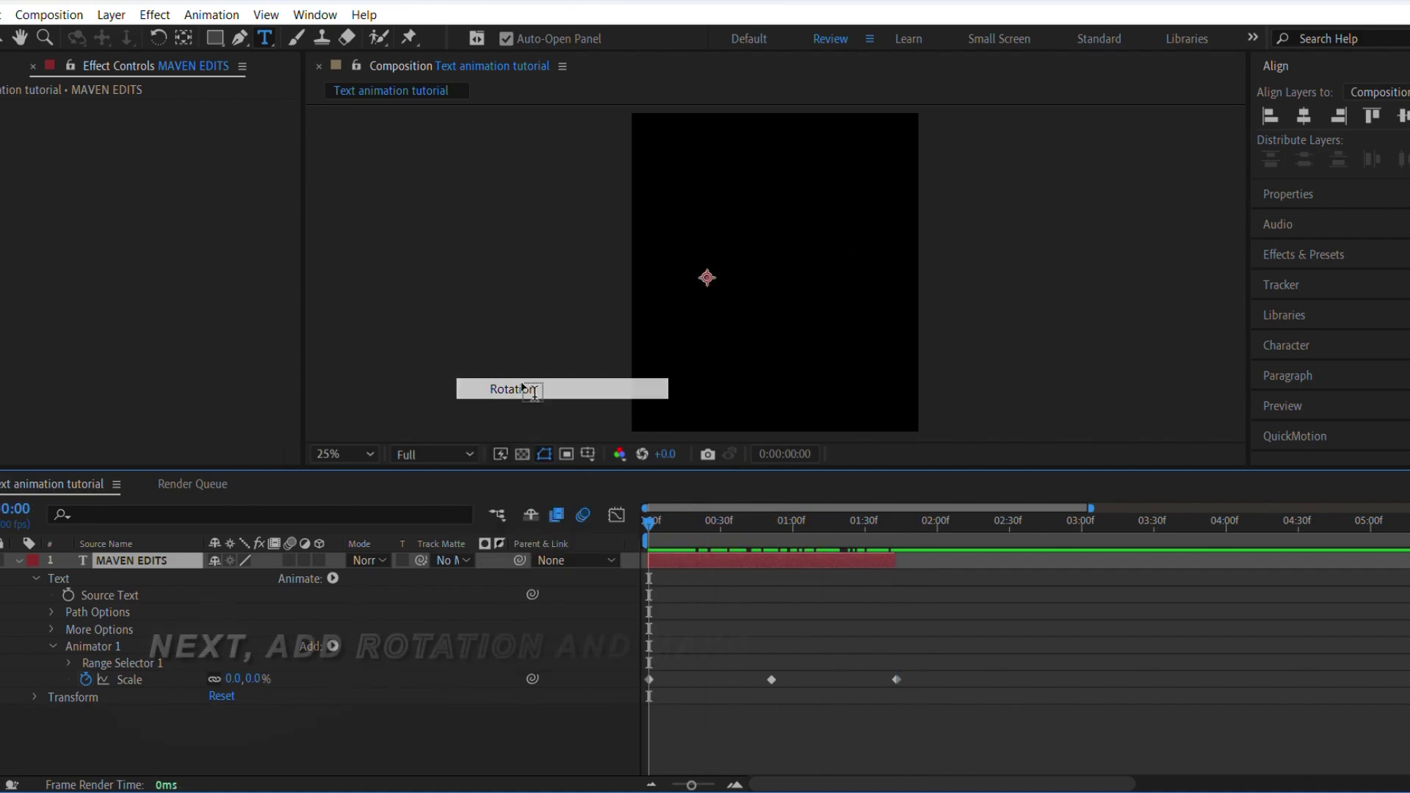
Keyframe the animator's Rotation at -15° at the layer's start and at 15° at 0:00:01:43
{"action": "left_click", "coordinate": [716, 540]}
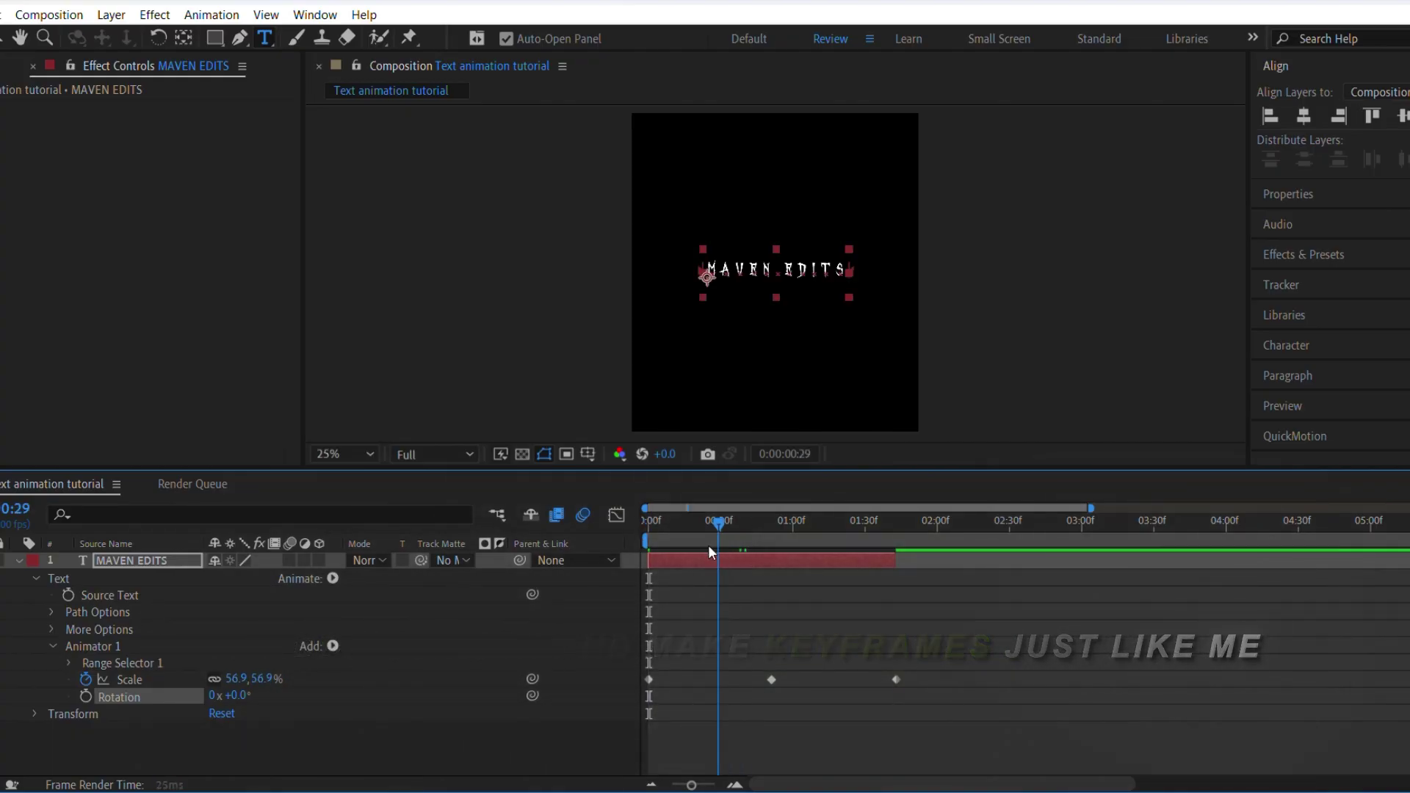
{"action": "key", "text": "Home"}
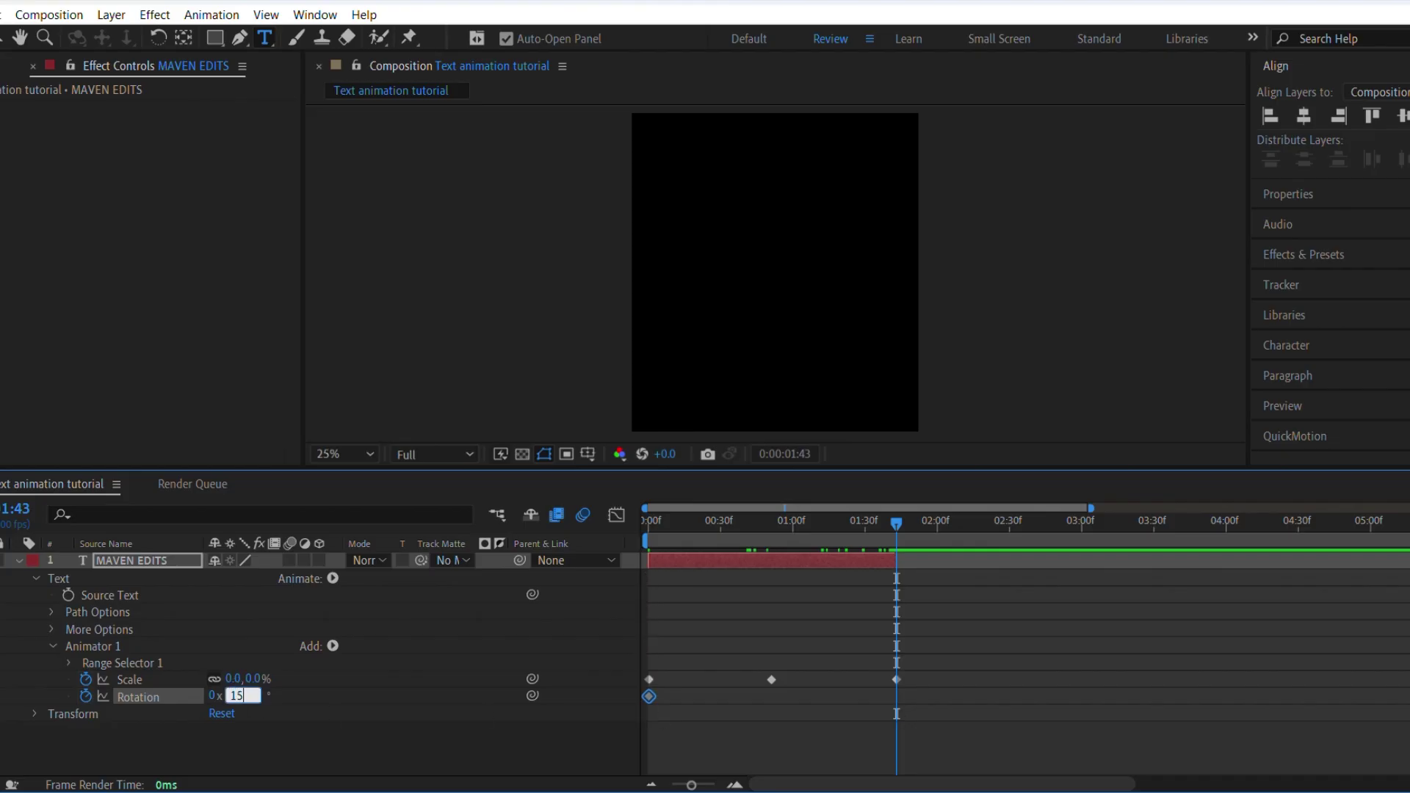
{"action": "left_click", "coordinate": [704, 543]}
{"action": "key", "text": "Home"}
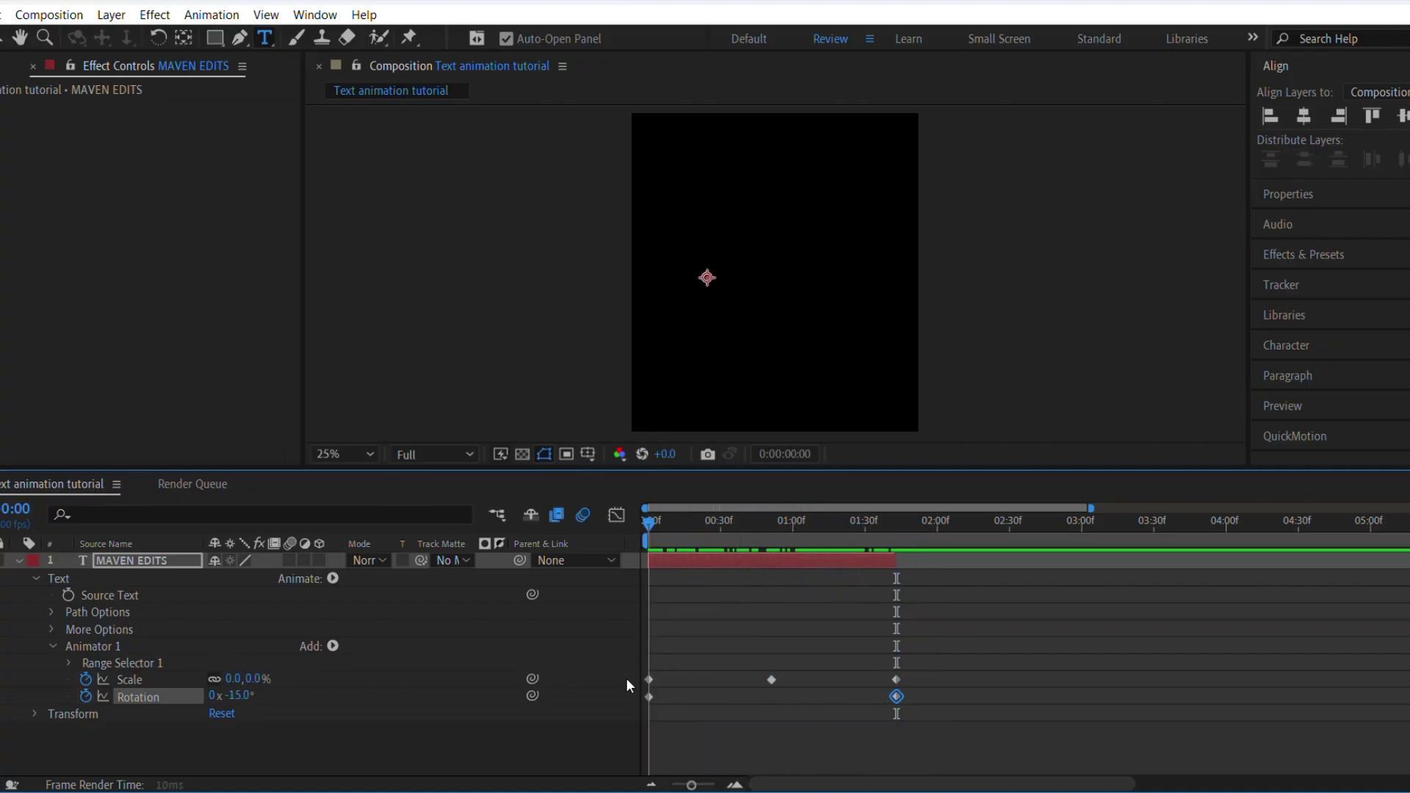
Set the text's Grouping Alignment to 0.0, 168.0% while checking the animation at several times
{"action": "left_click_drag", "start_coordinate": [765, 542], "coordinate": [779, 563]}
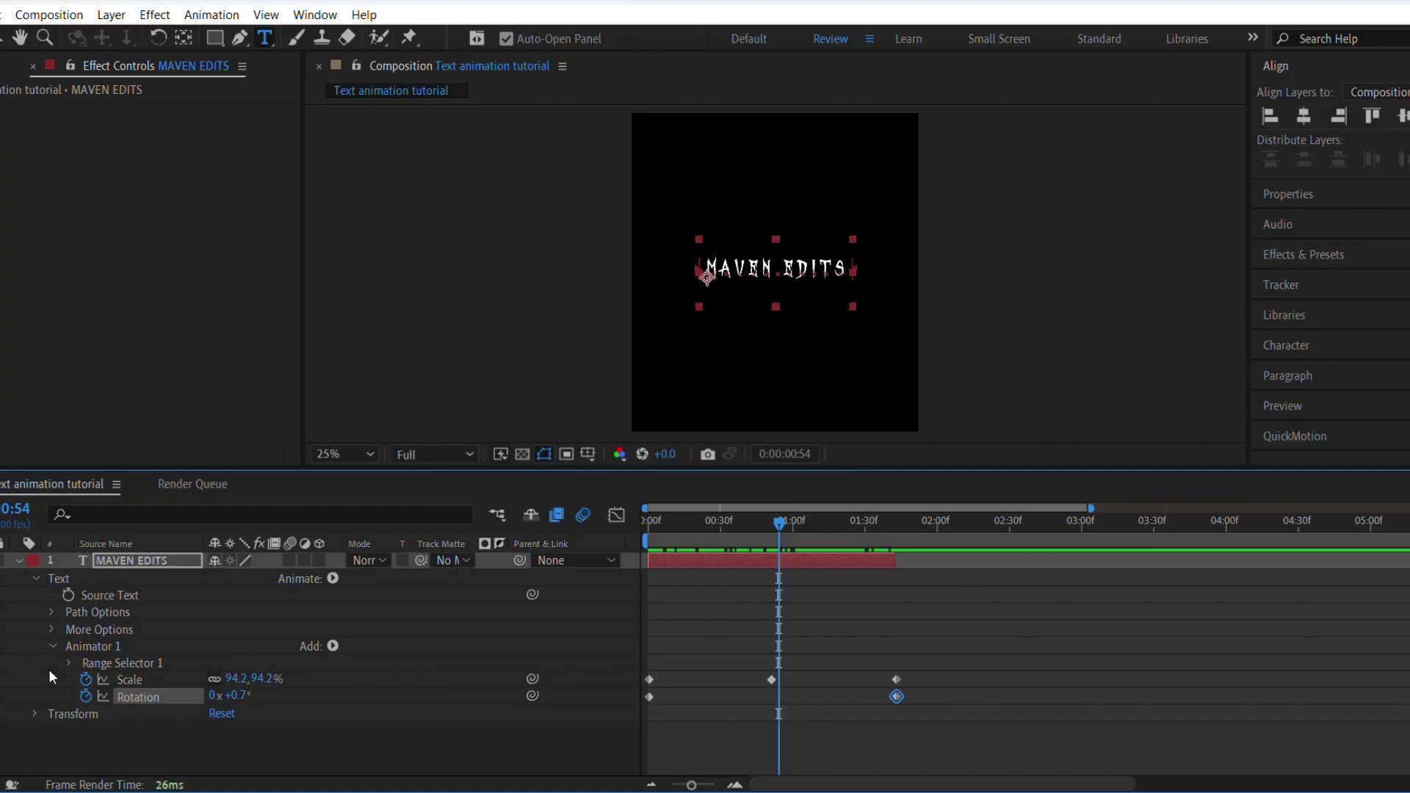
{"action": "left_click", "coordinate": [51, 631]}
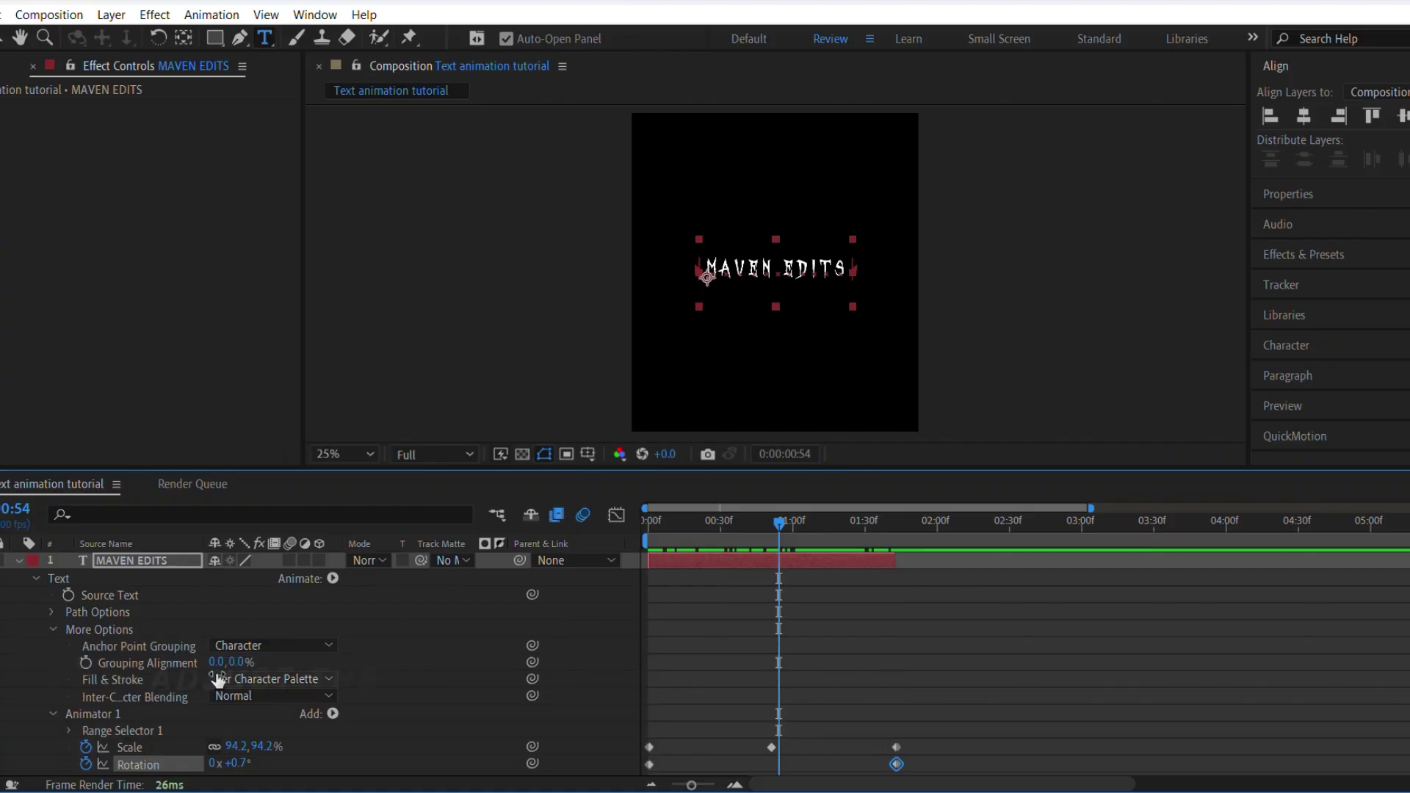
{"action": "left_click_drag", "start_coordinate": [245, 661], "coordinate": [324, 663]}
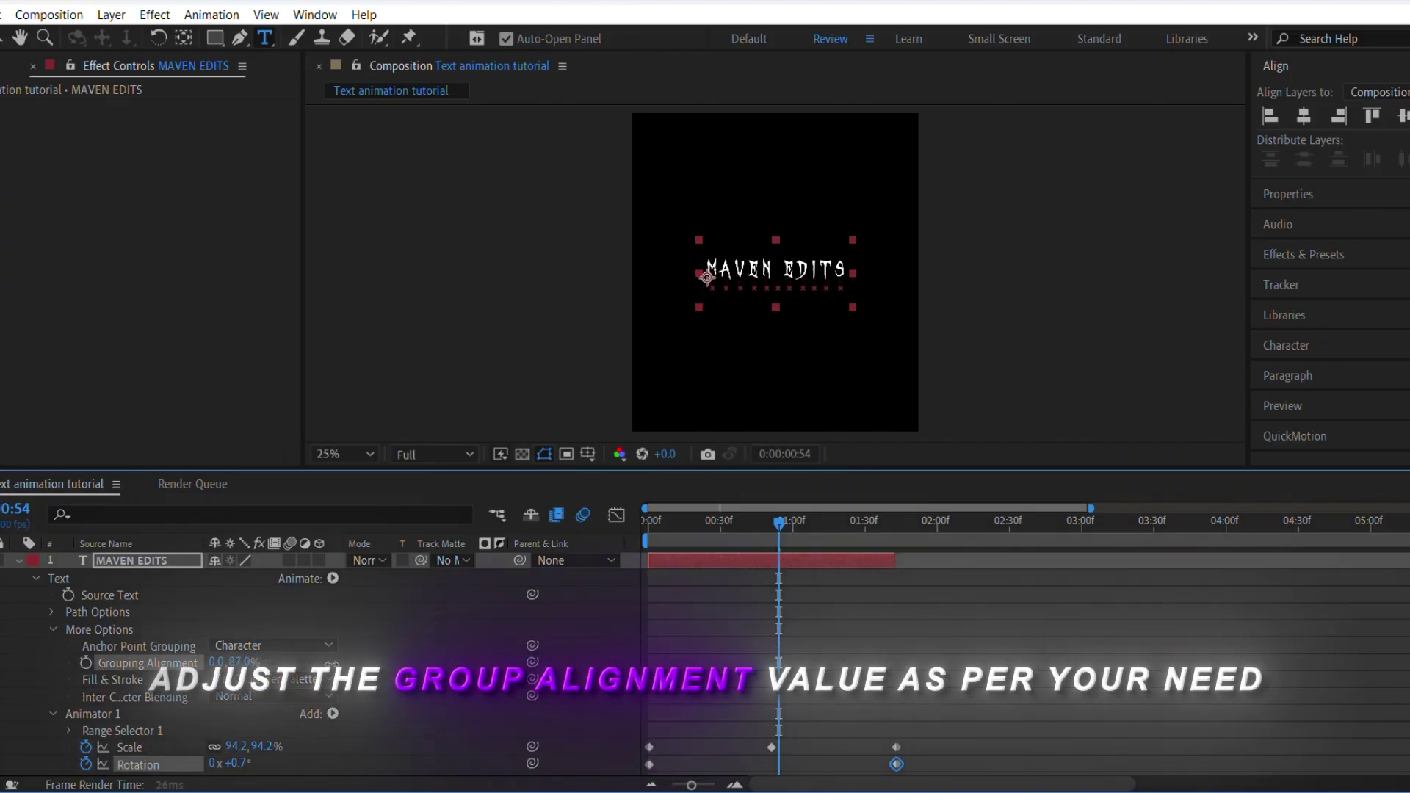
{"action": "left_click_drag", "start_coordinate": [650, 530], "coordinate": [774, 627]}
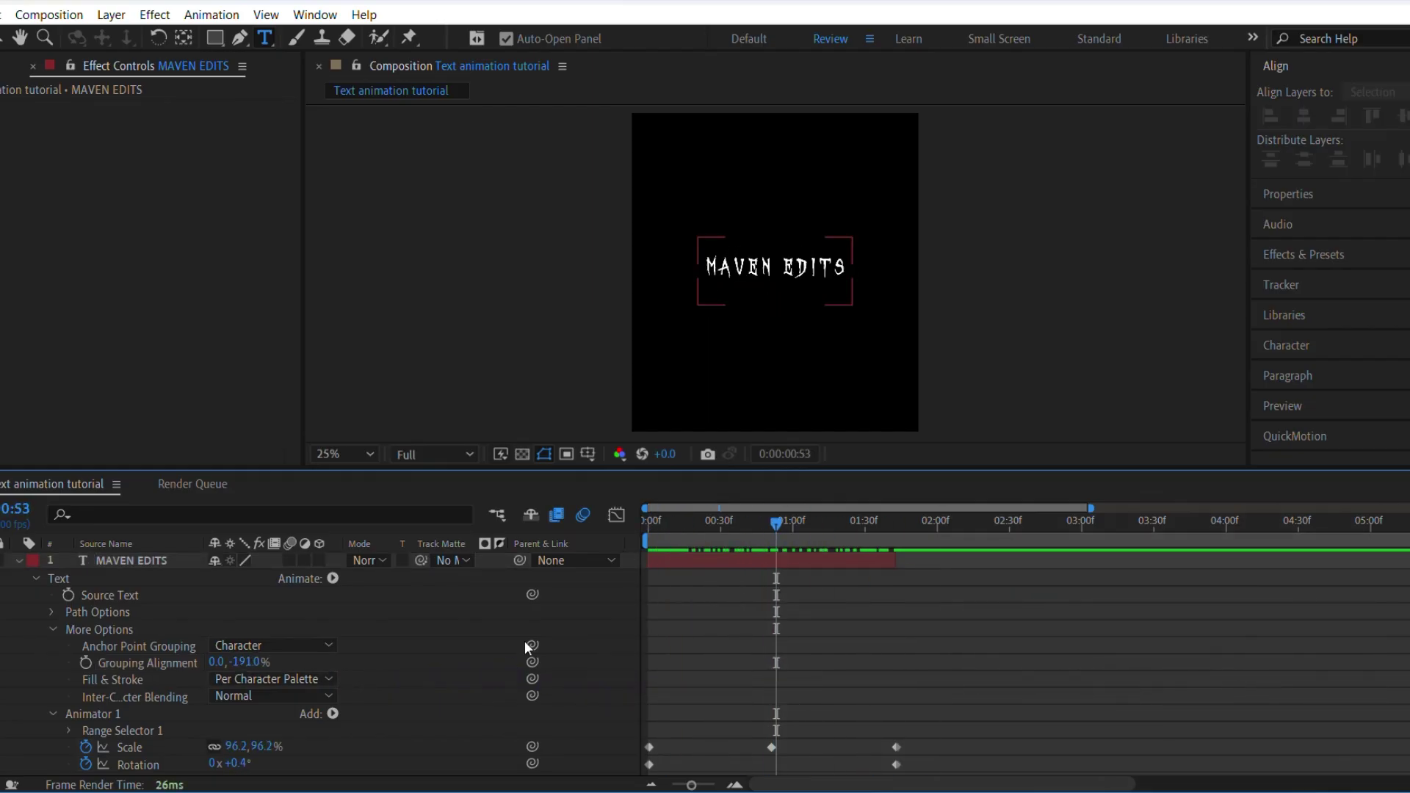
{"action": "left_click_drag", "start_coordinate": [776, 525], "coordinate": [734, 536]}
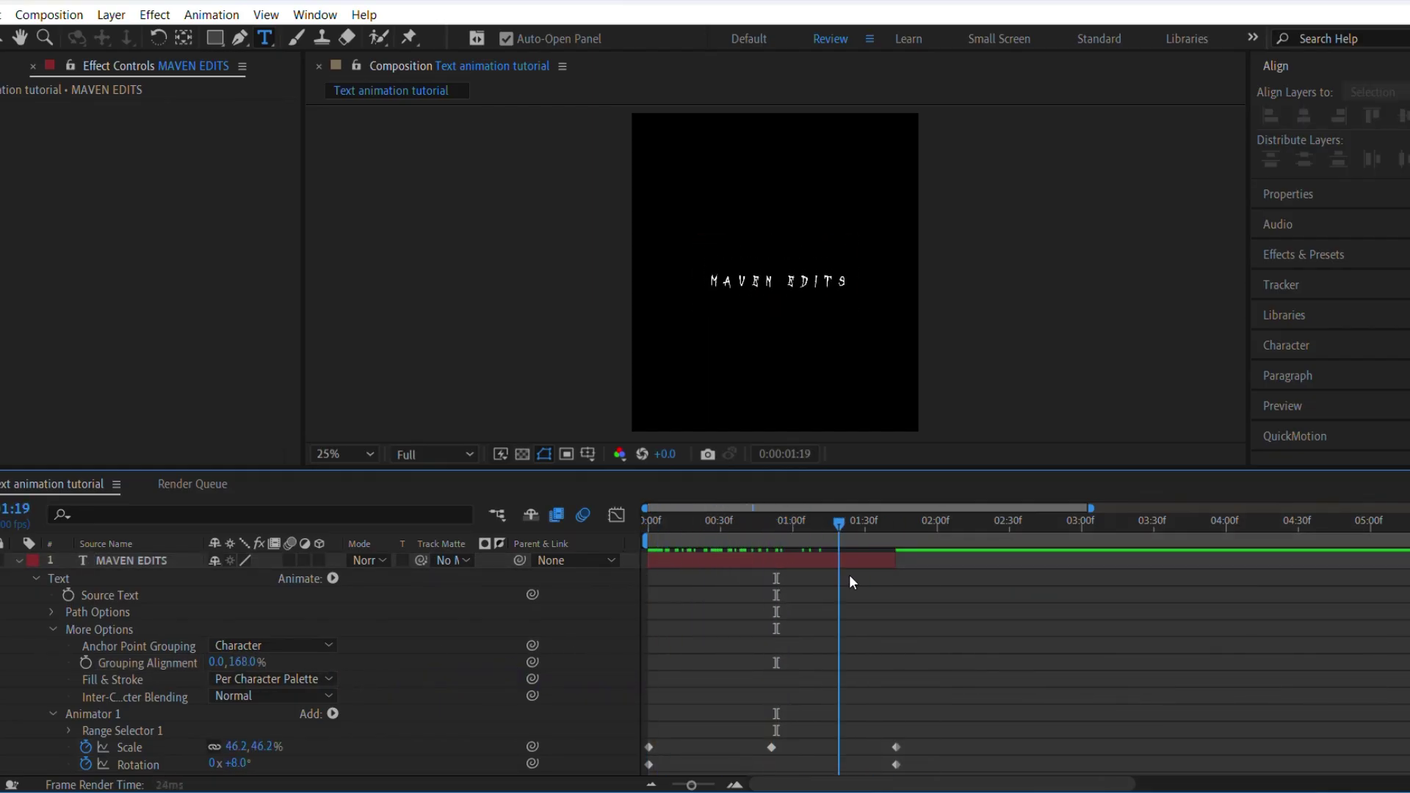
{"action": "left_click_drag", "start_coordinate": [722, 626], "coordinate": [723, 632]}
Easy-ease the three Scale keyframes and shape their speed graph into a fast start and slow finish for each segment
{"action": "scroll", "coordinate": [652, 703], "scroll_direction": "down", "scroll_amount": 1}
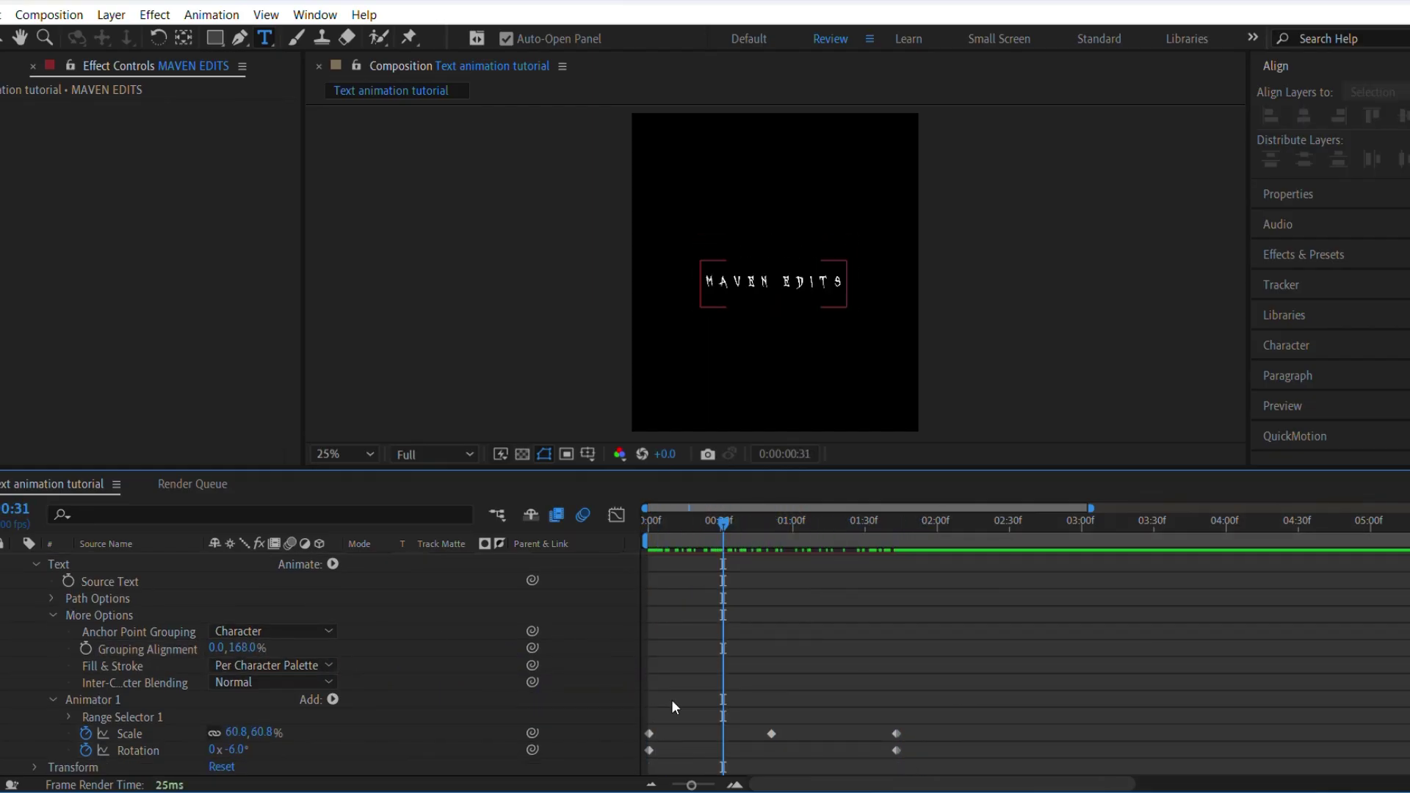
{"action": "left_click_drag", "start_coordinate": [613, 718], "coordinate": [869, 723]}
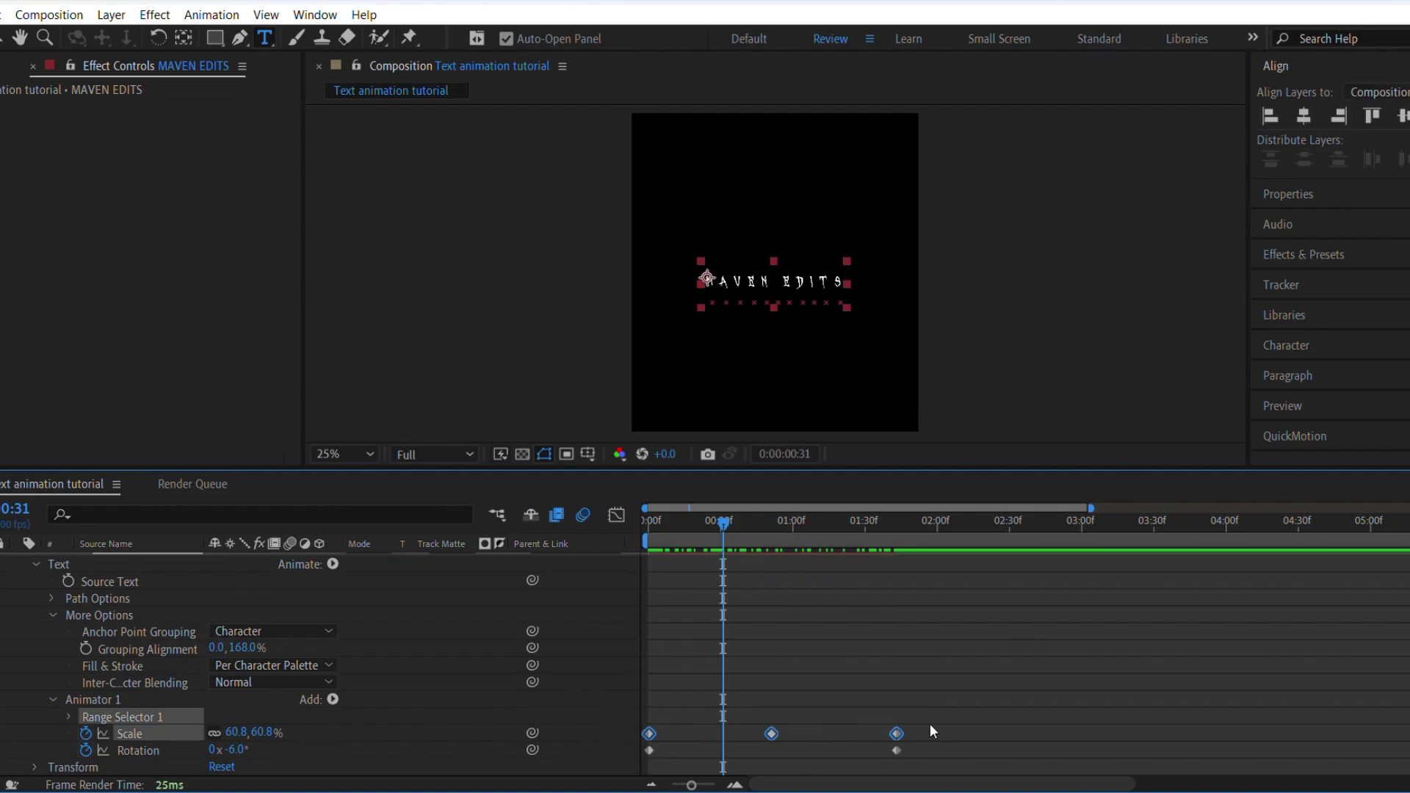
{"action": "key", "text": "F9"}
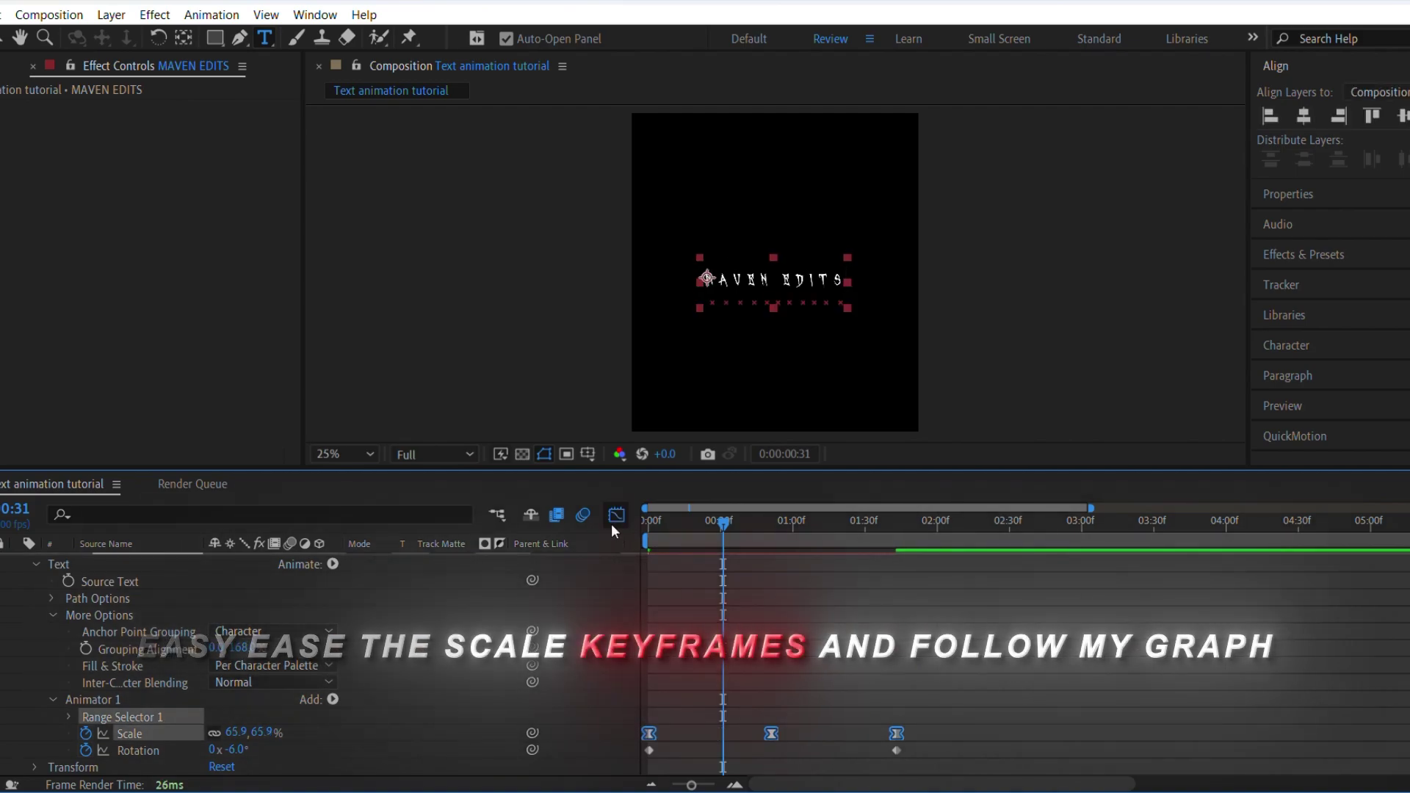
{"action": "left_click", "coordinate": [617, 515]}
{"action": "left_click_drag", "start_coordinate": [711, 646], "coordinate": [925, 710]}
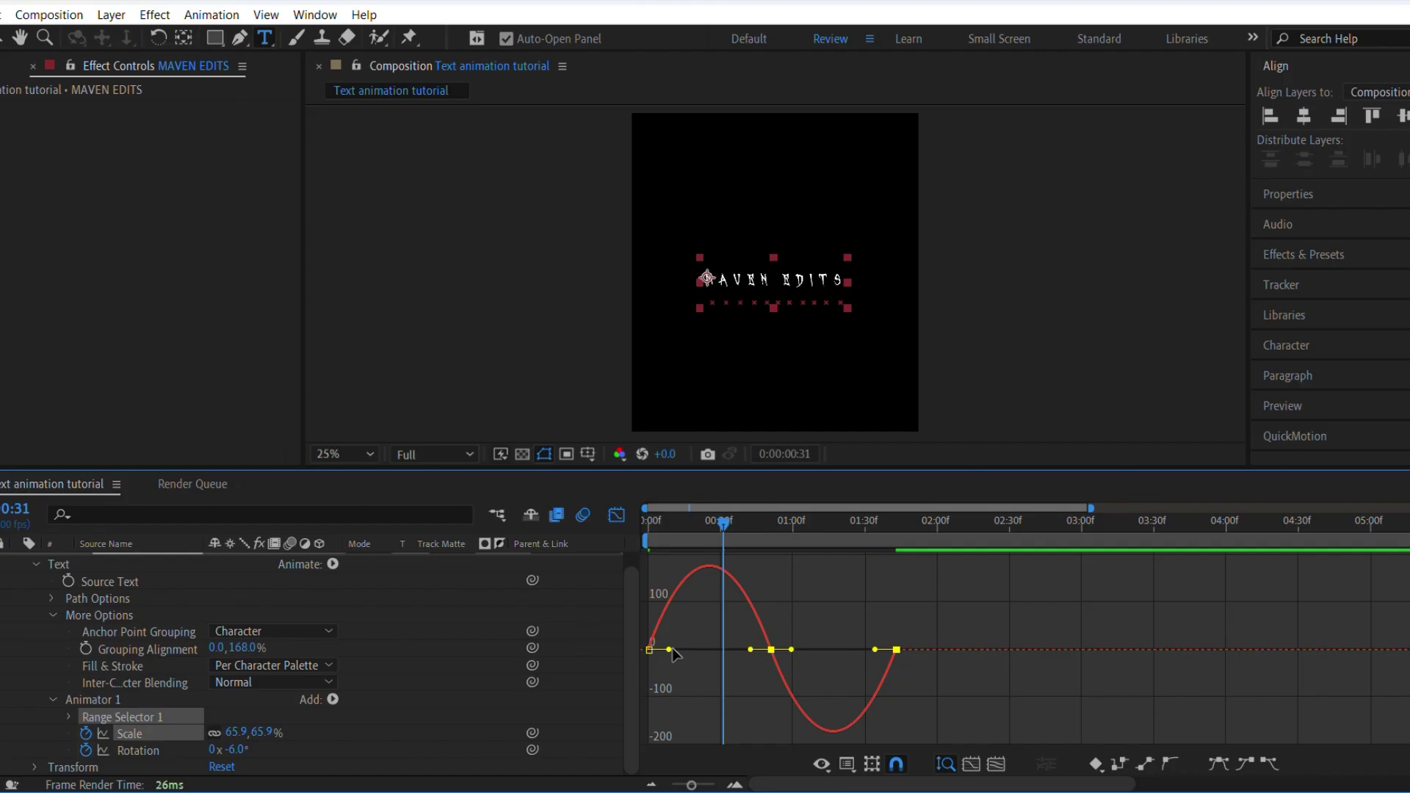
{"action": "left_click_drag", "start_coordinate": [672, 648], "coordinate": [849, 664]}
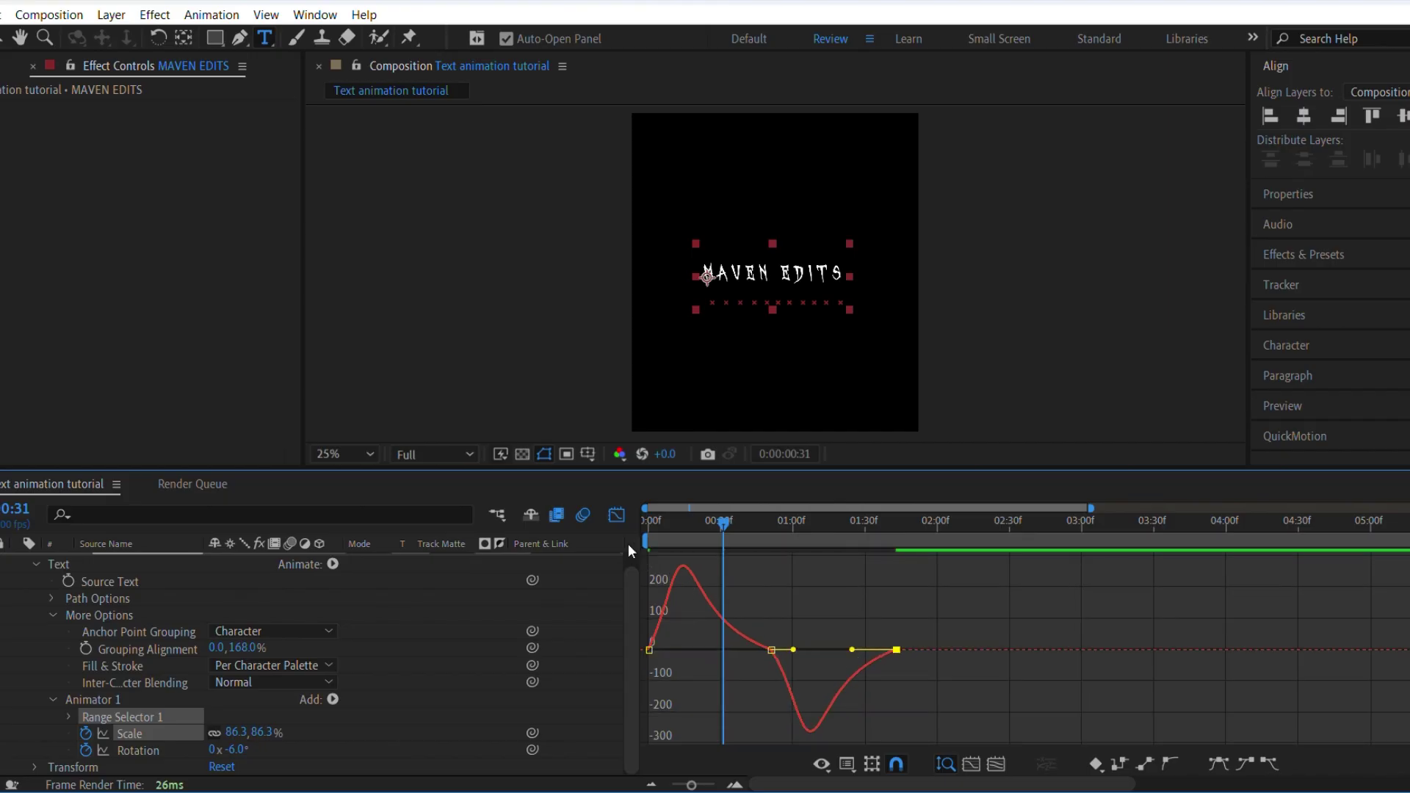
{"action": "key", "text": "shift+F3"}
Easy-ease both Rotation keyframes and lengthen the ending keyframe's influence in the speed graph
{"action": "left_click_drag", "start_coordinate": [936, 743], "coordinate": [887, 753]}
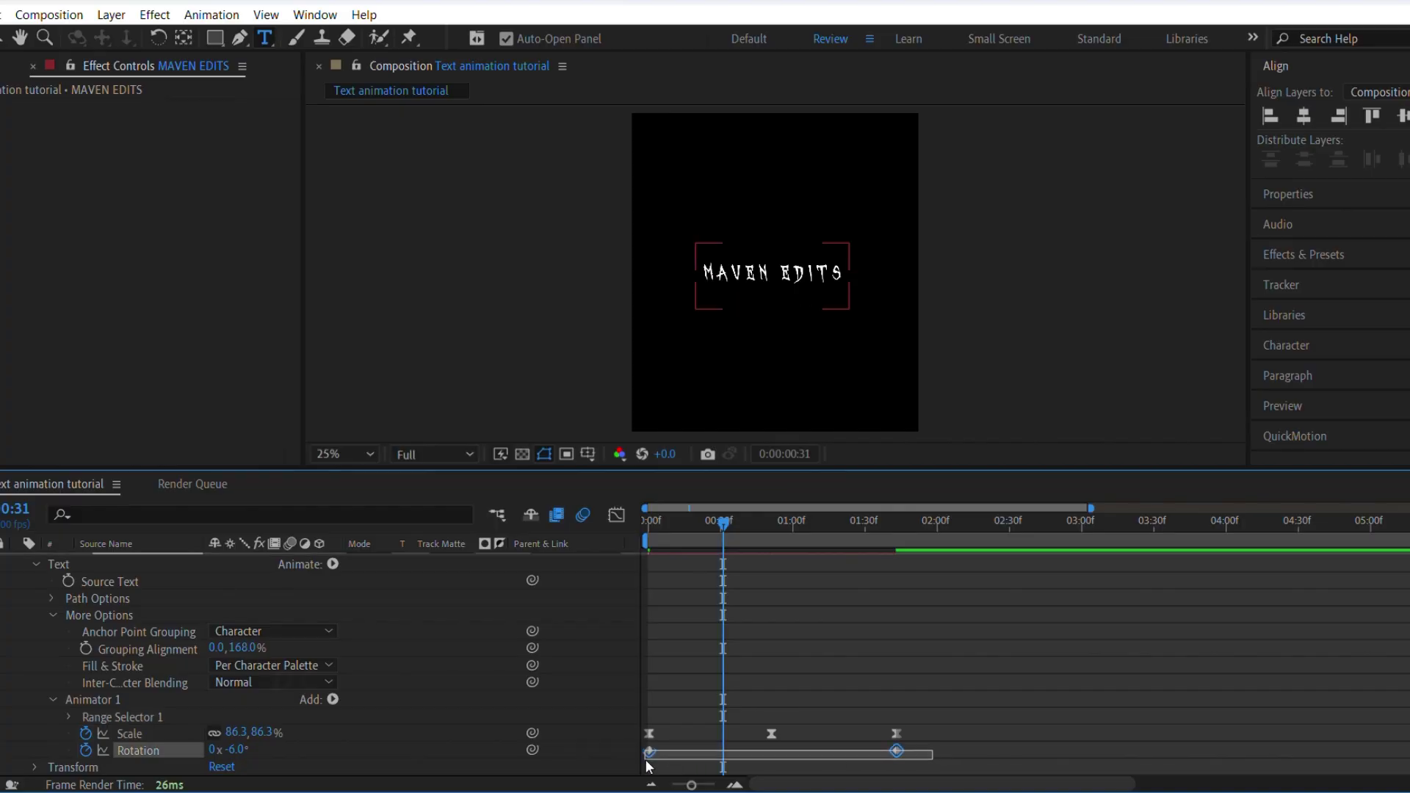
{"action": "key", "text": "F9"}
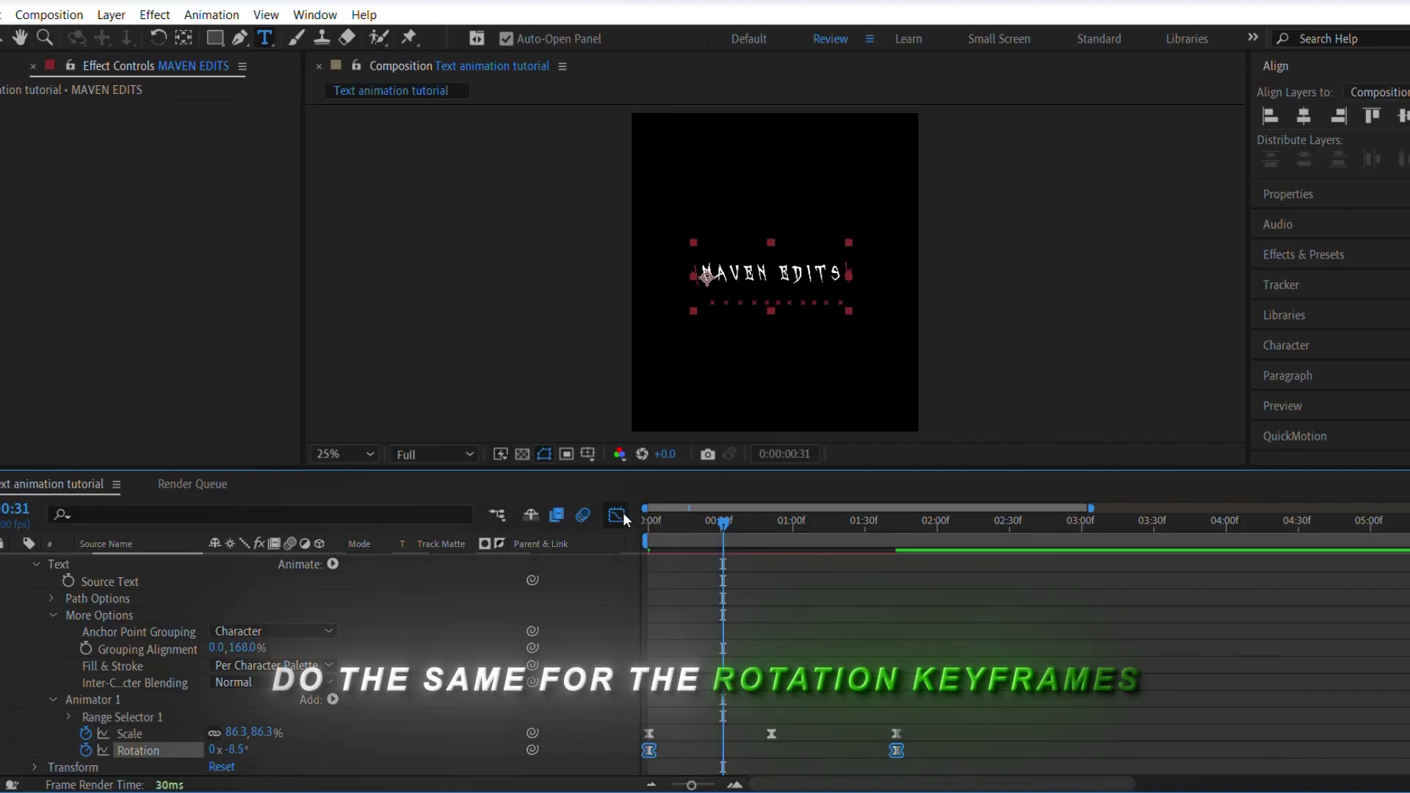
{"action": "left_click", "coordinate": [617, 515]}
{"action": "left_click_drag", "start_coordinate": [752, 632], "coordinate": [690, 731]}
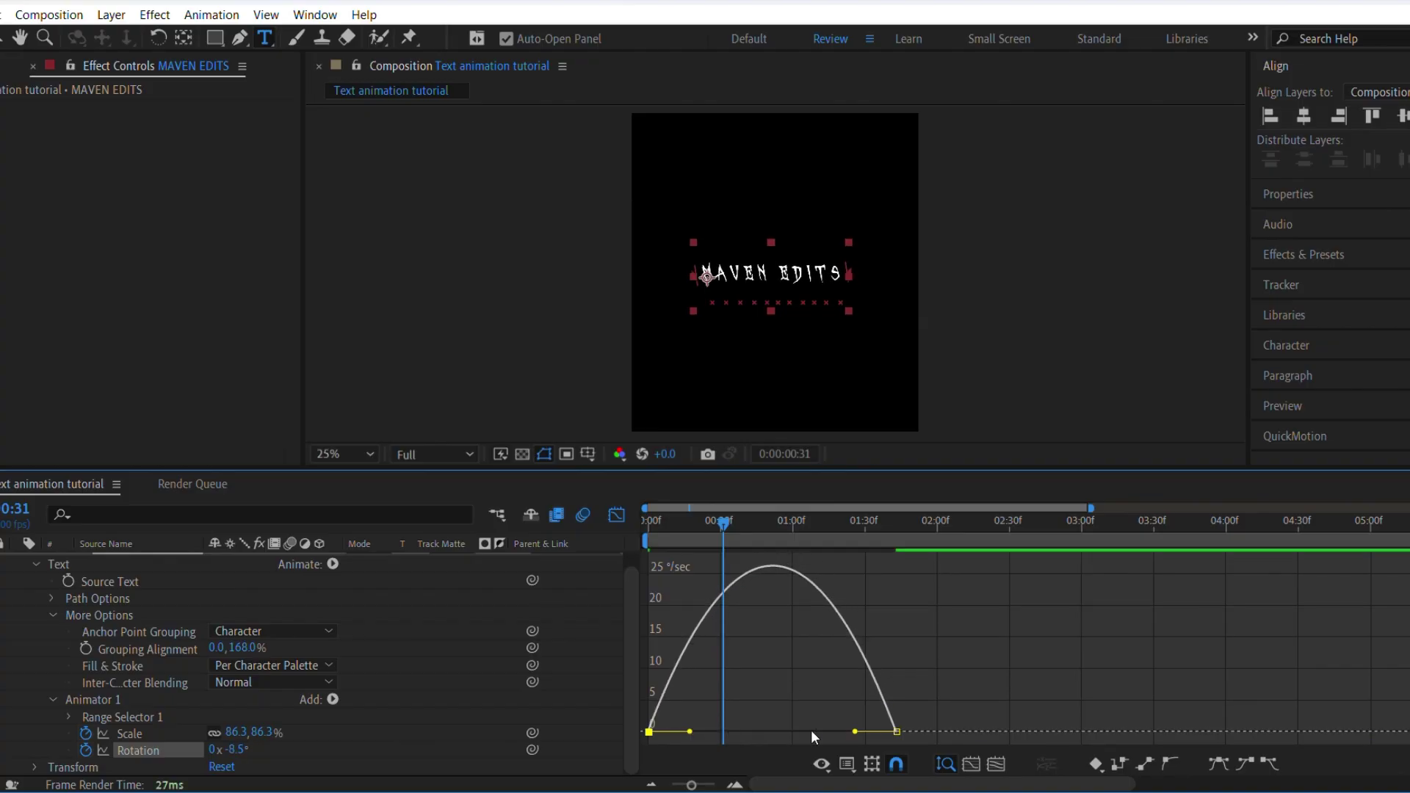
{"action": "left_click_drag", "start_coordinate": [839, 731], "coordinate": [807, 732]}
{"action": "left_click", "coordinate": [611, 512]}
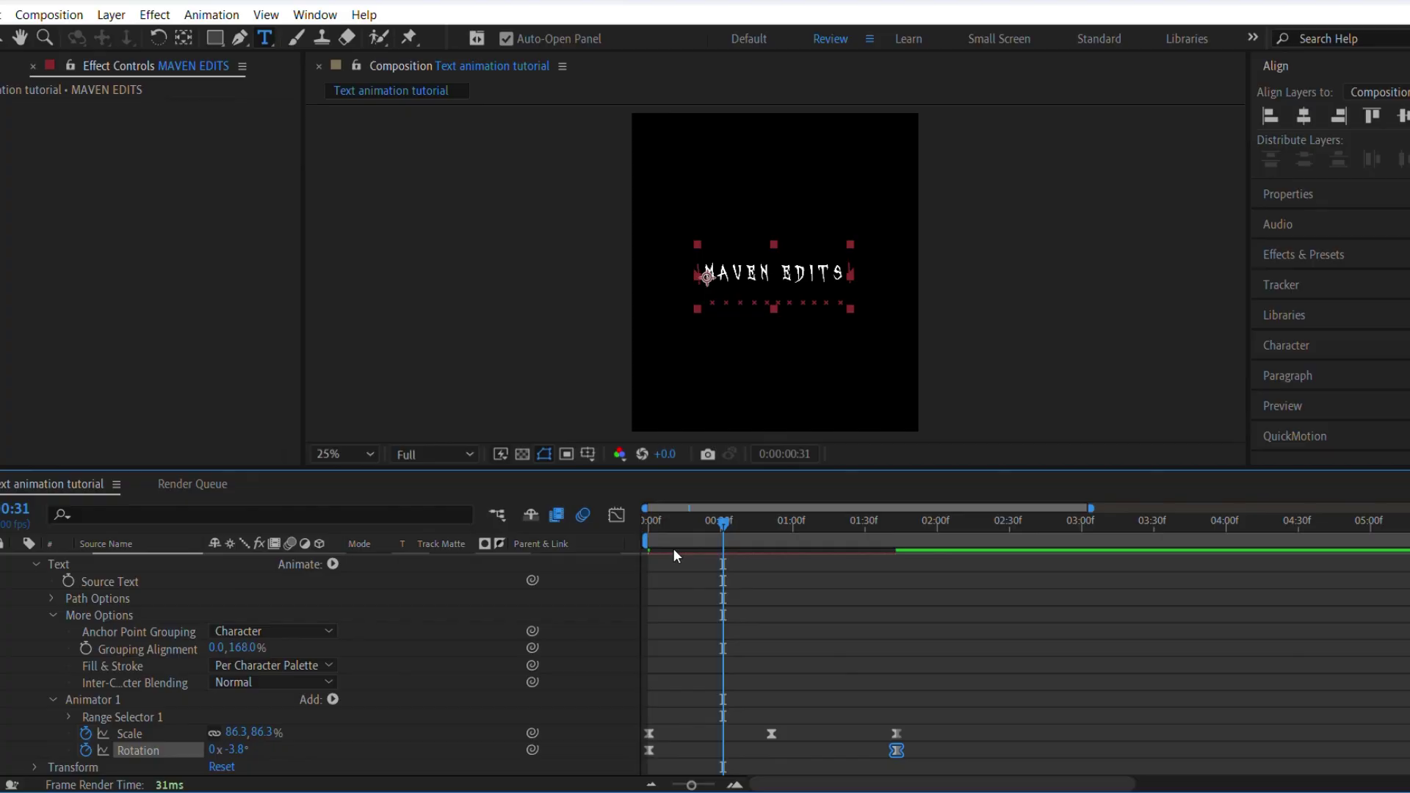
Show only the layer's keyframed properties and preview the second animation from the start of the composition
{"action": "scroll", "coordinate": [693, 549], "scroll_direction": "up", "scroll_amount": 1}
{"action": "key", "text": "u"}
{"action": "left_click", "coordinate": [777, 683]}
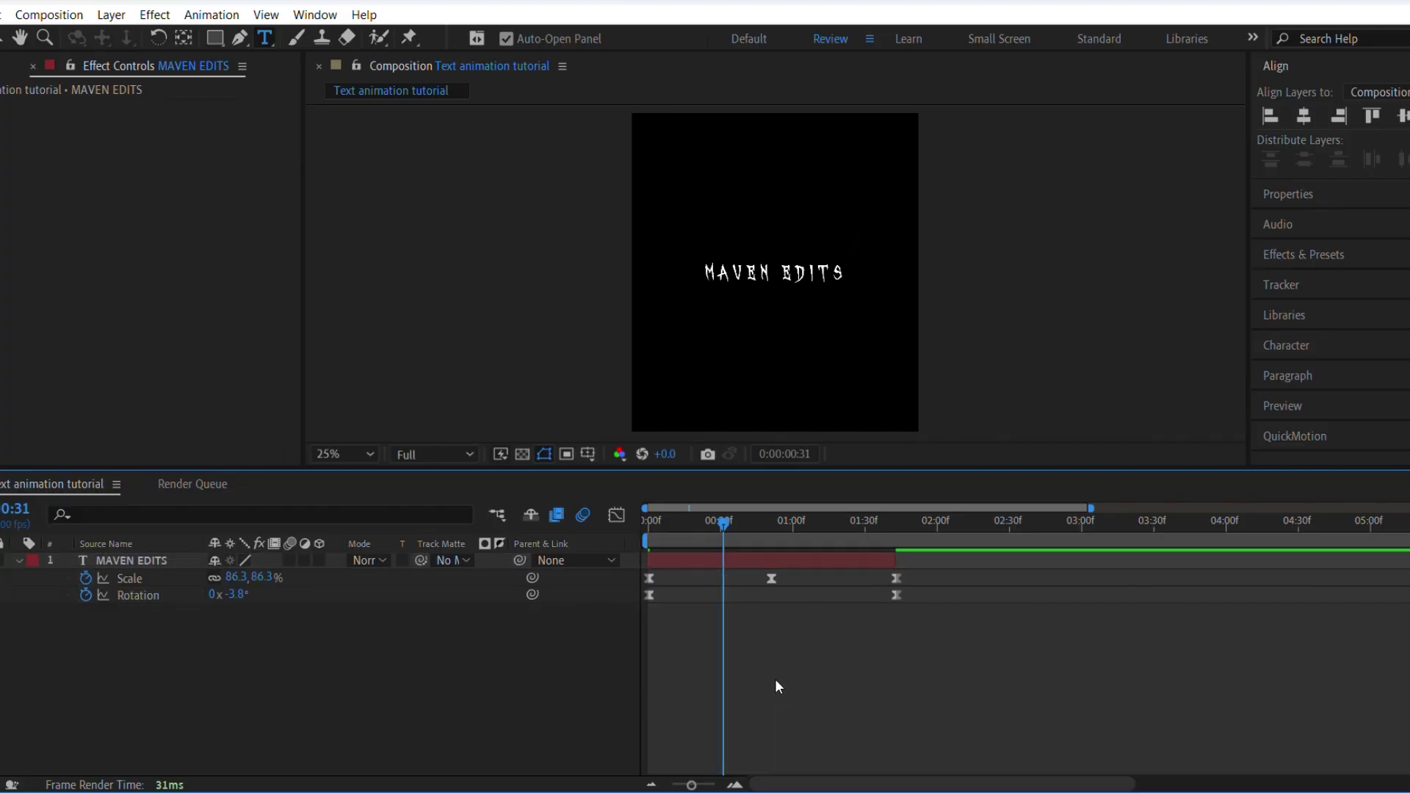
{"action": "key", "text": "Home"}
{"action": "key", "text": "space"}
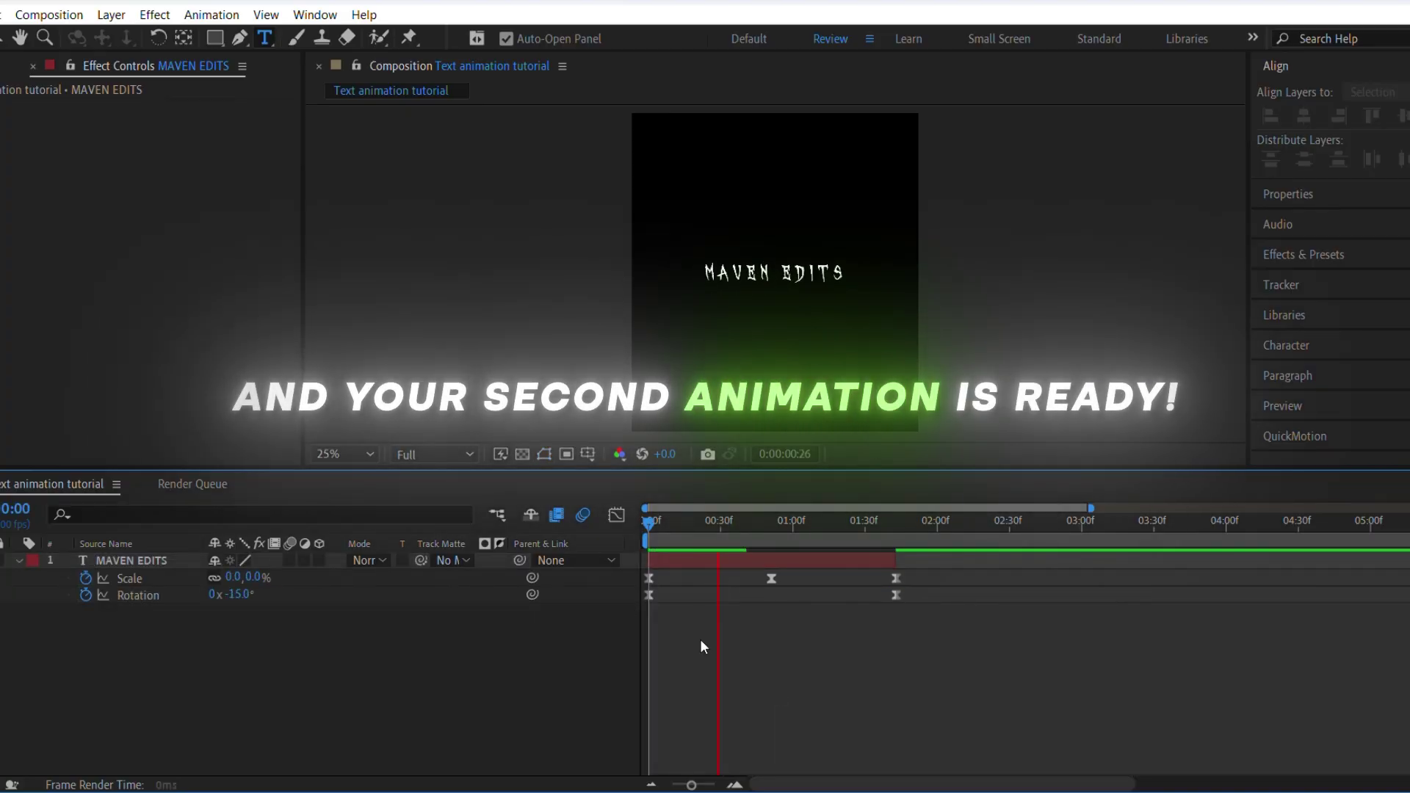
{"action": "key", "text": "space"}
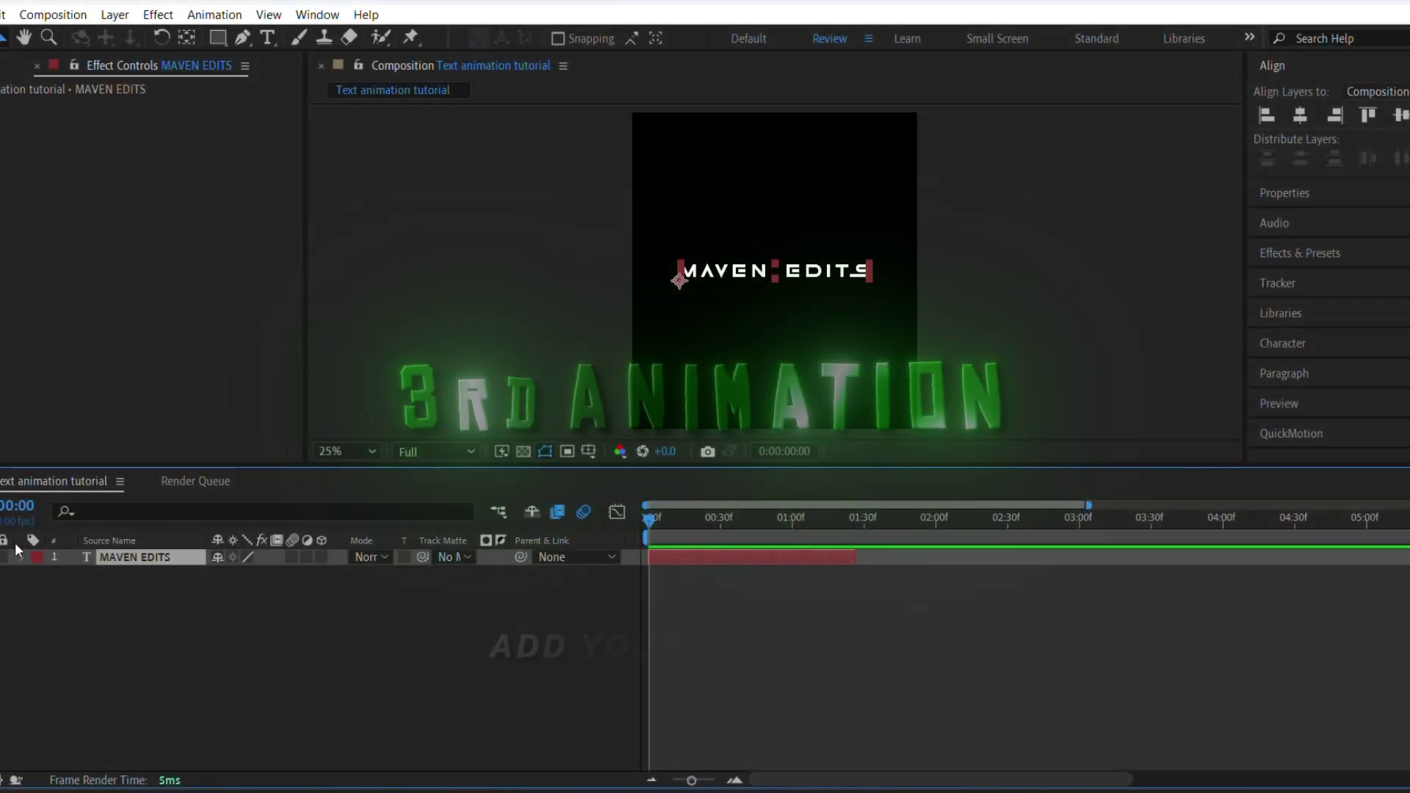
Add an animator with Position and Scale properties to the new MAVEN EDITS text layer and set its Scale to 0%
{"action": "left_click", "coordinate": [22, 556]}
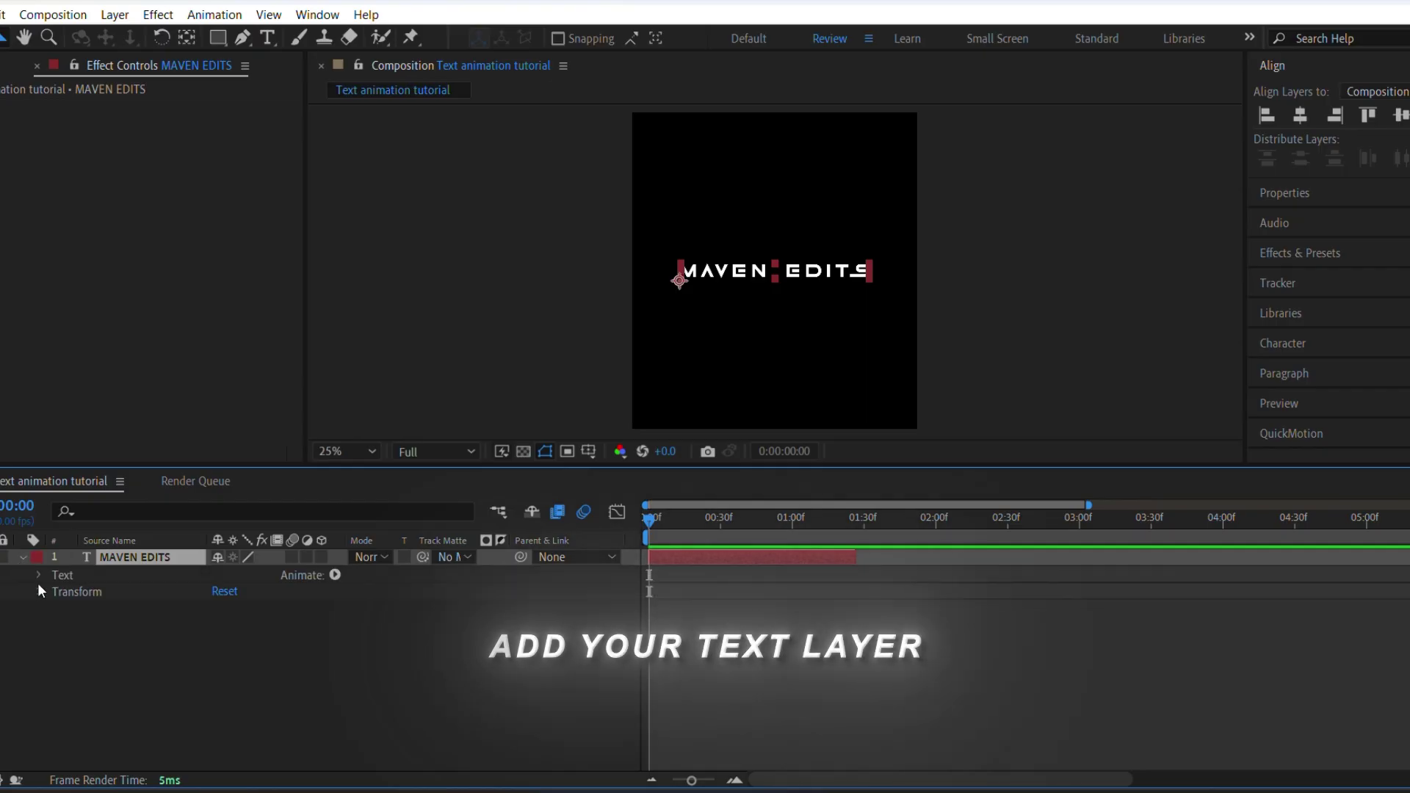
{"action": "left_click", "coordinate": [335, 575]}
{"action": "left_click", "coordinate": [441, 230]}
{"action": "left_click", "coordinate": [326, 643]}
{"action": "mouse_move", "coordinate": [384, 648]}
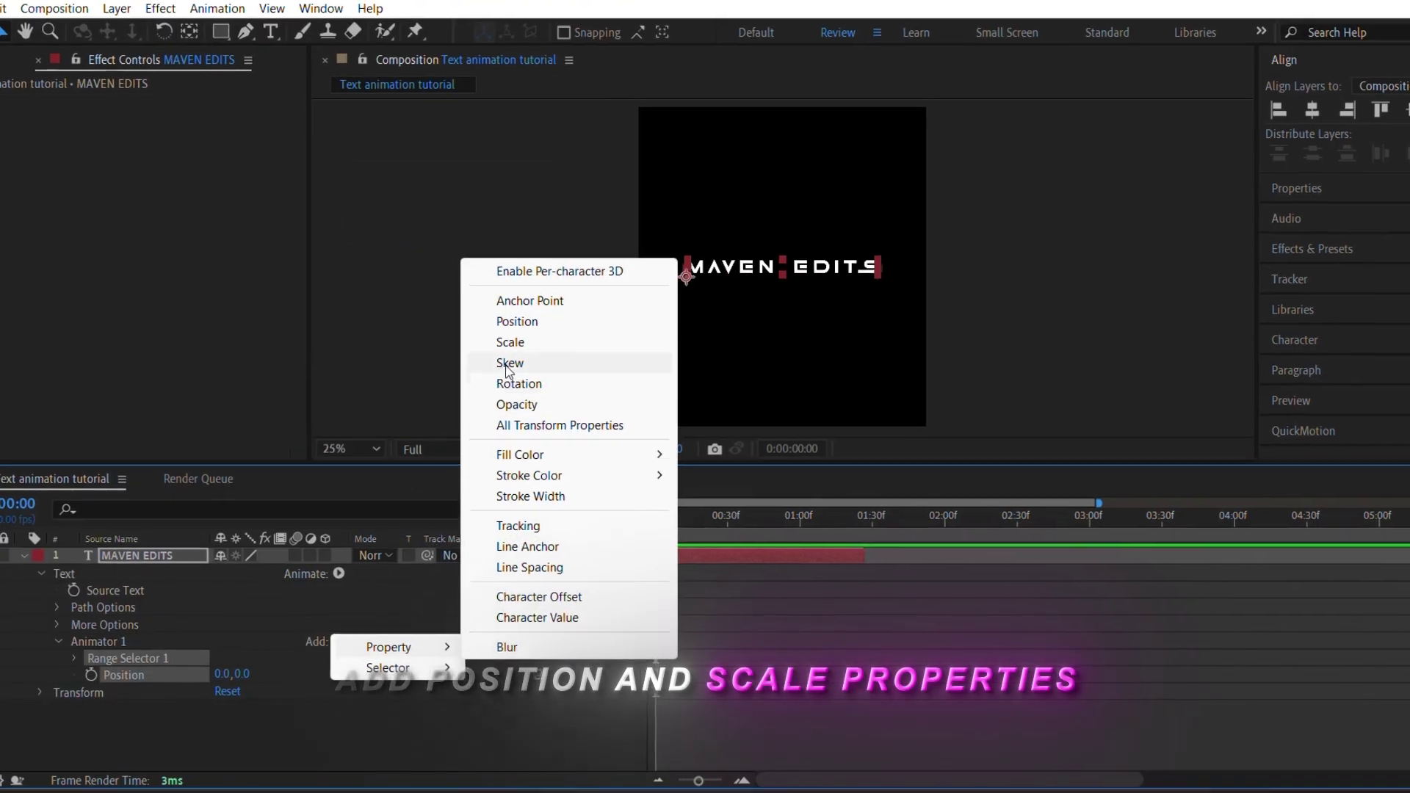
{"action": "left_click", "coordinate": [511, 342]}
{"action": "left_click", "coordinate": [279, 691]}
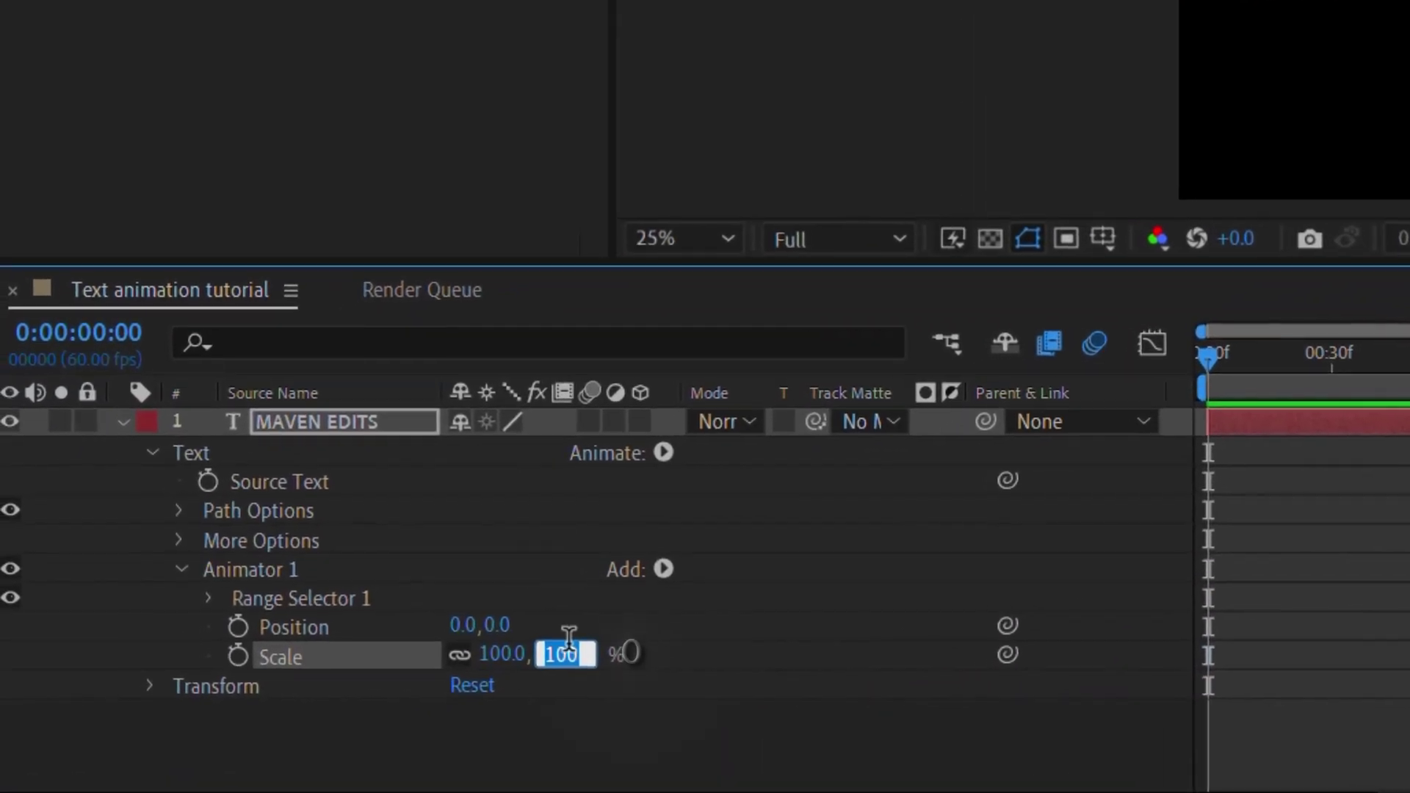
{"action": "type", "text": "0"}
{"action": "key", "text": "Return"}
Add a Rotation property to Animator 1 and set it to 40°
{"action": "left_click", "coordinate": [664, 569]}
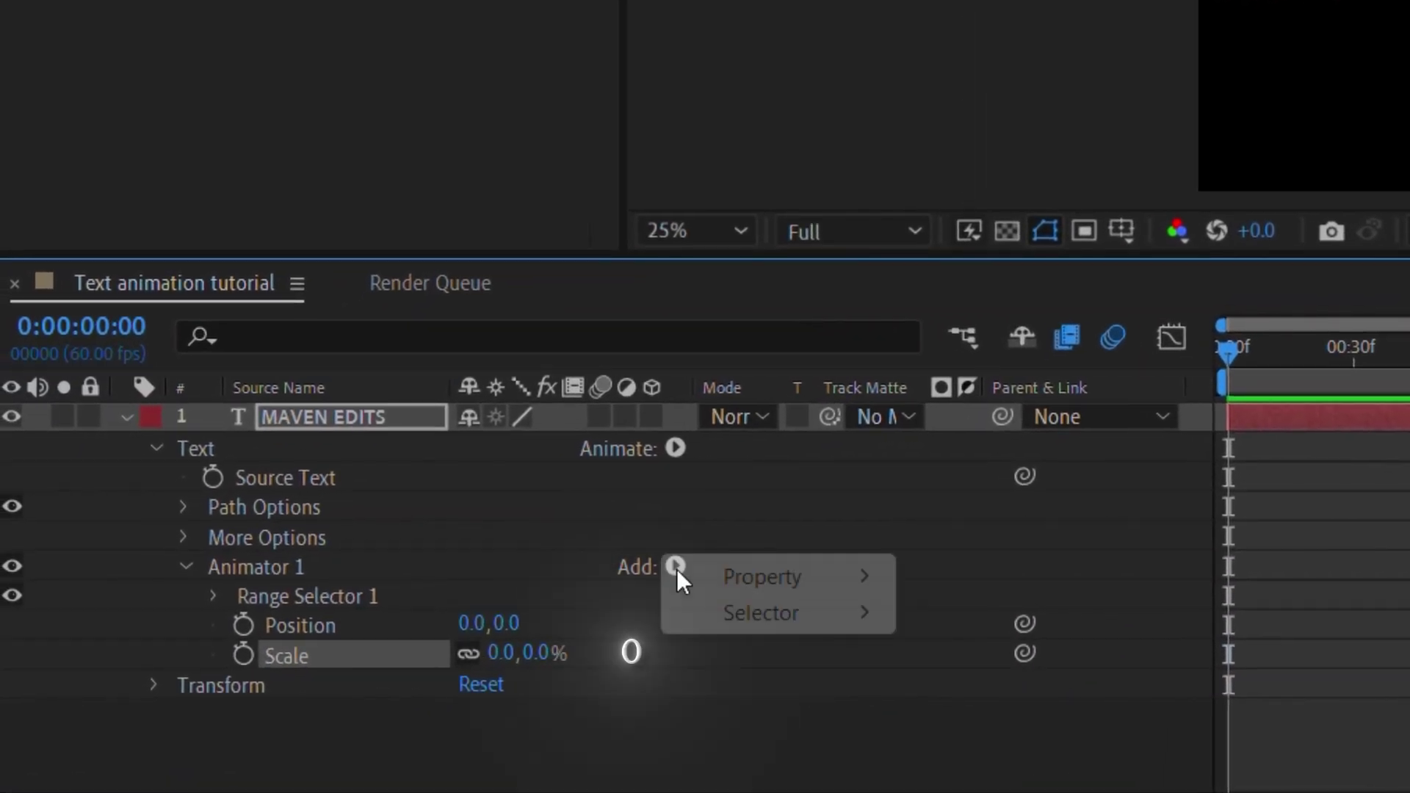
{"action": "mouse_move", "coordinate": [786, 579]}
{"action": "left_click", "coordinate": [971, 118]}
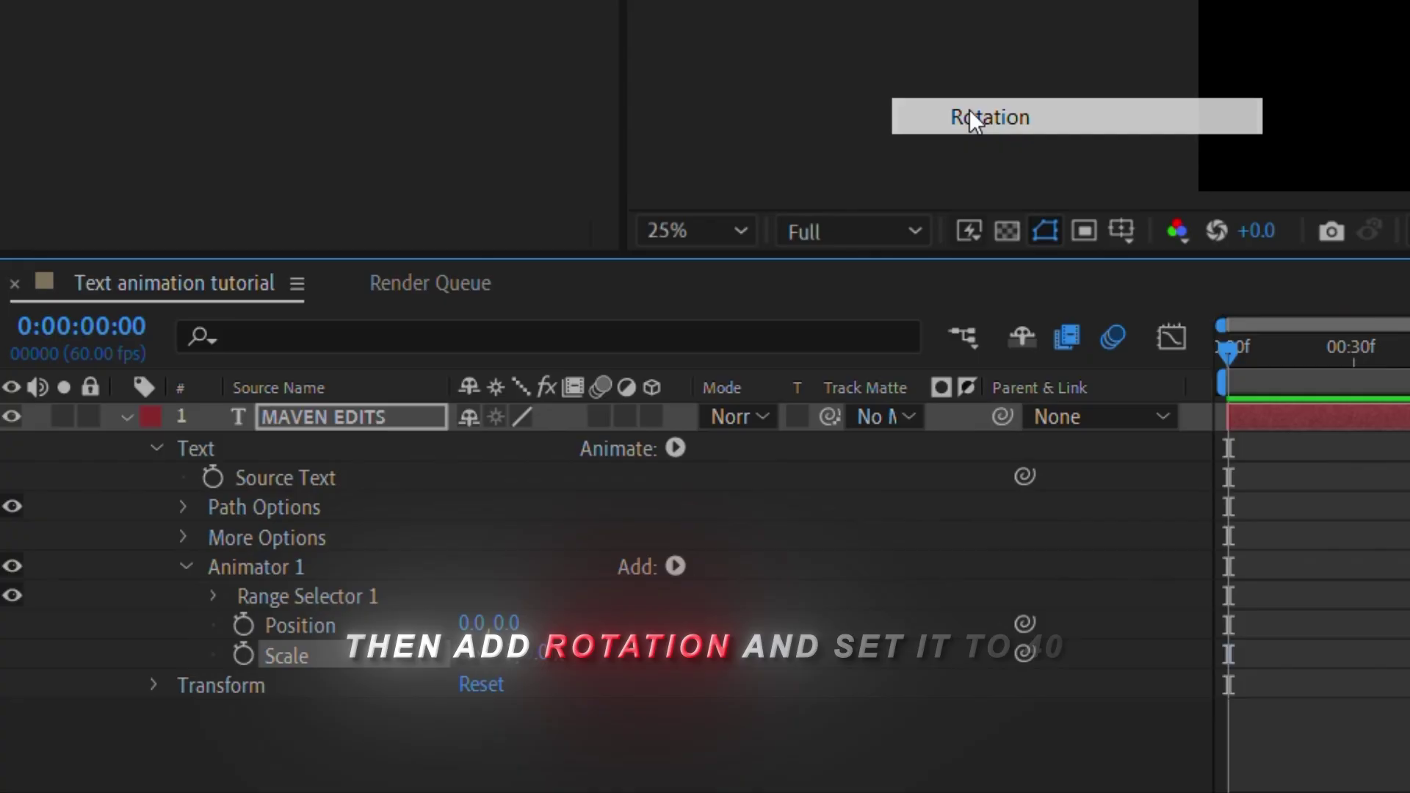
{"action": "left_click", "coordinate": [514, 683]}
{"action": "type", "text": "-"}
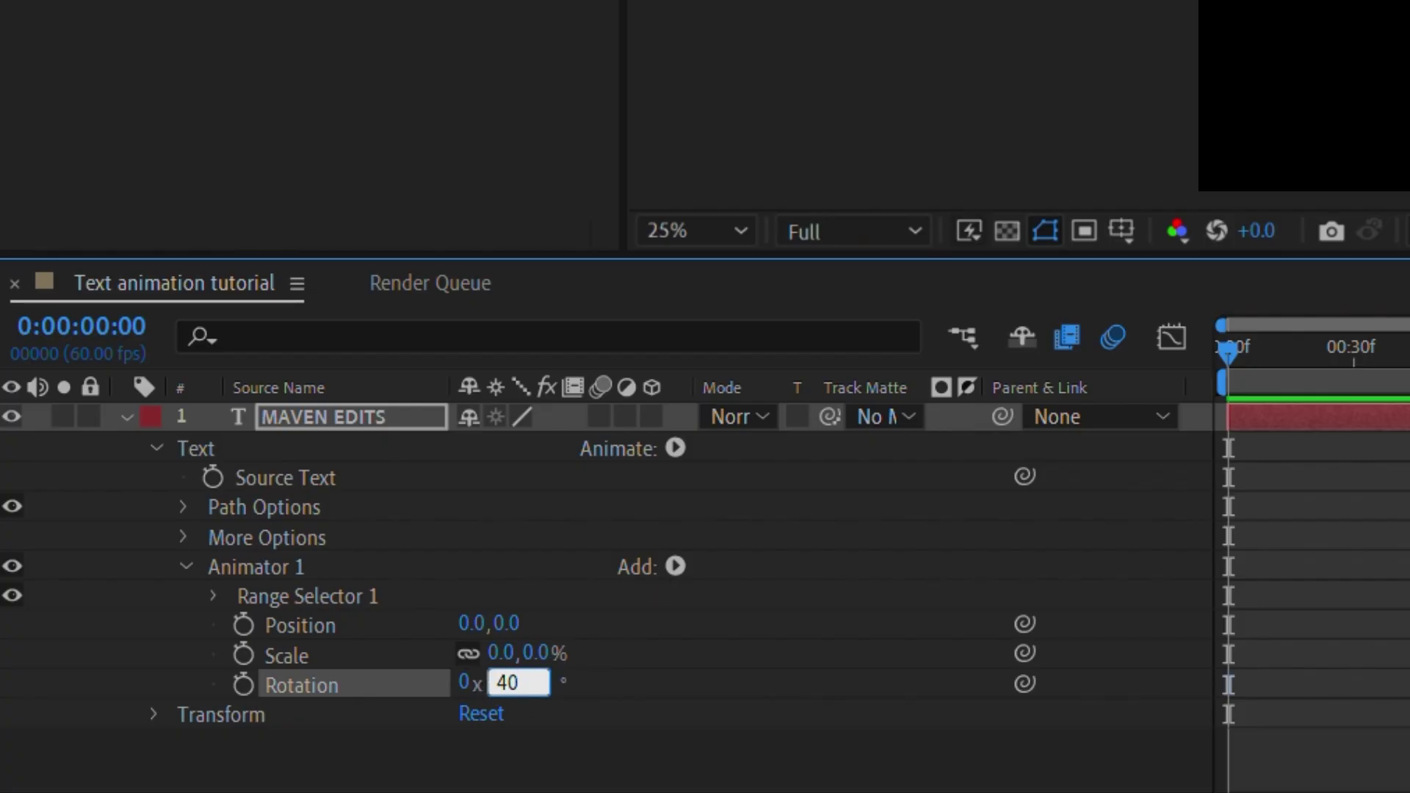
Add a Tracking property to Animator 1 and set the Tracking Amount to -20
{"action": "left_click", "coordinate": [674, 567]}
{"action": "mouse_move", "coordinate": [751, 584]}
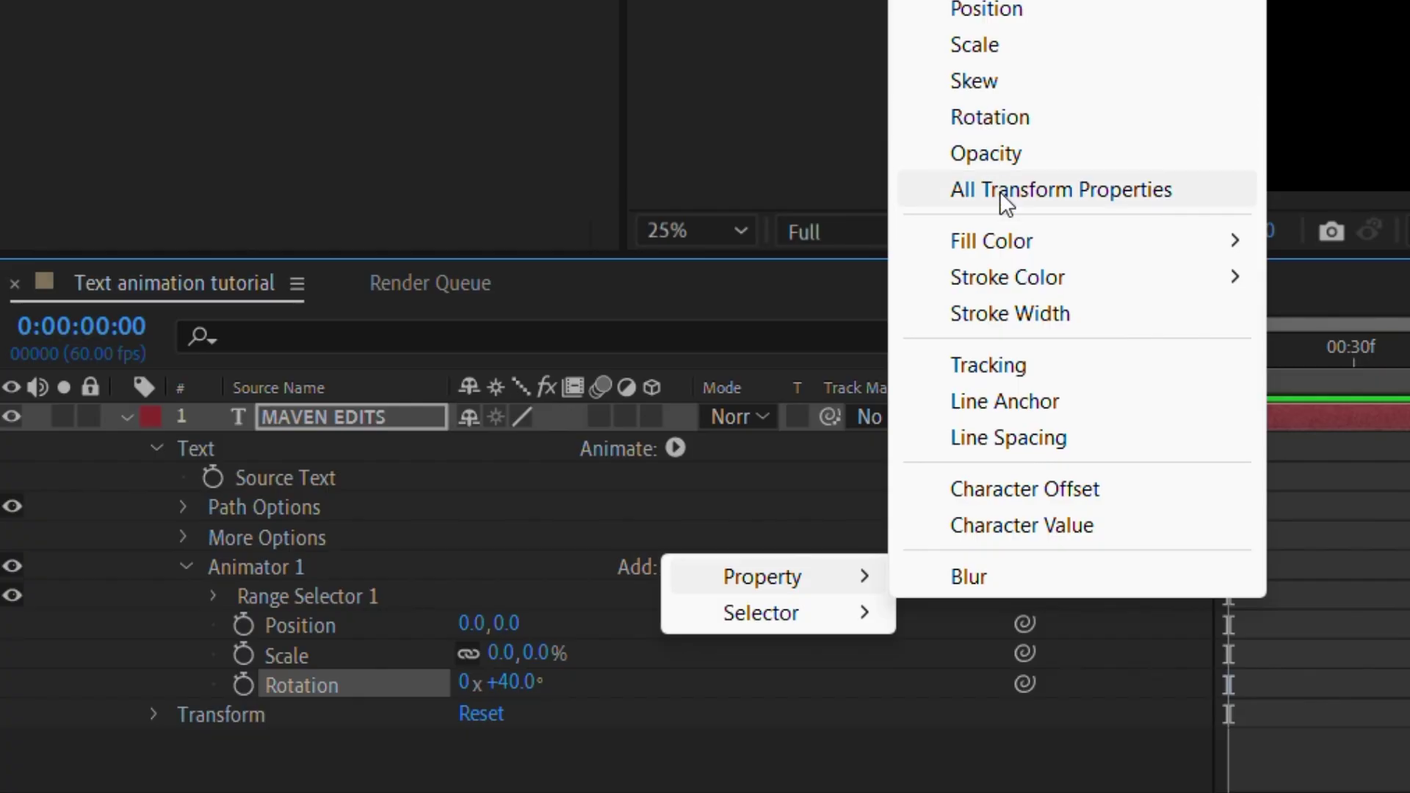
{"action": "left_click", "coordinate": [1032, 365]}
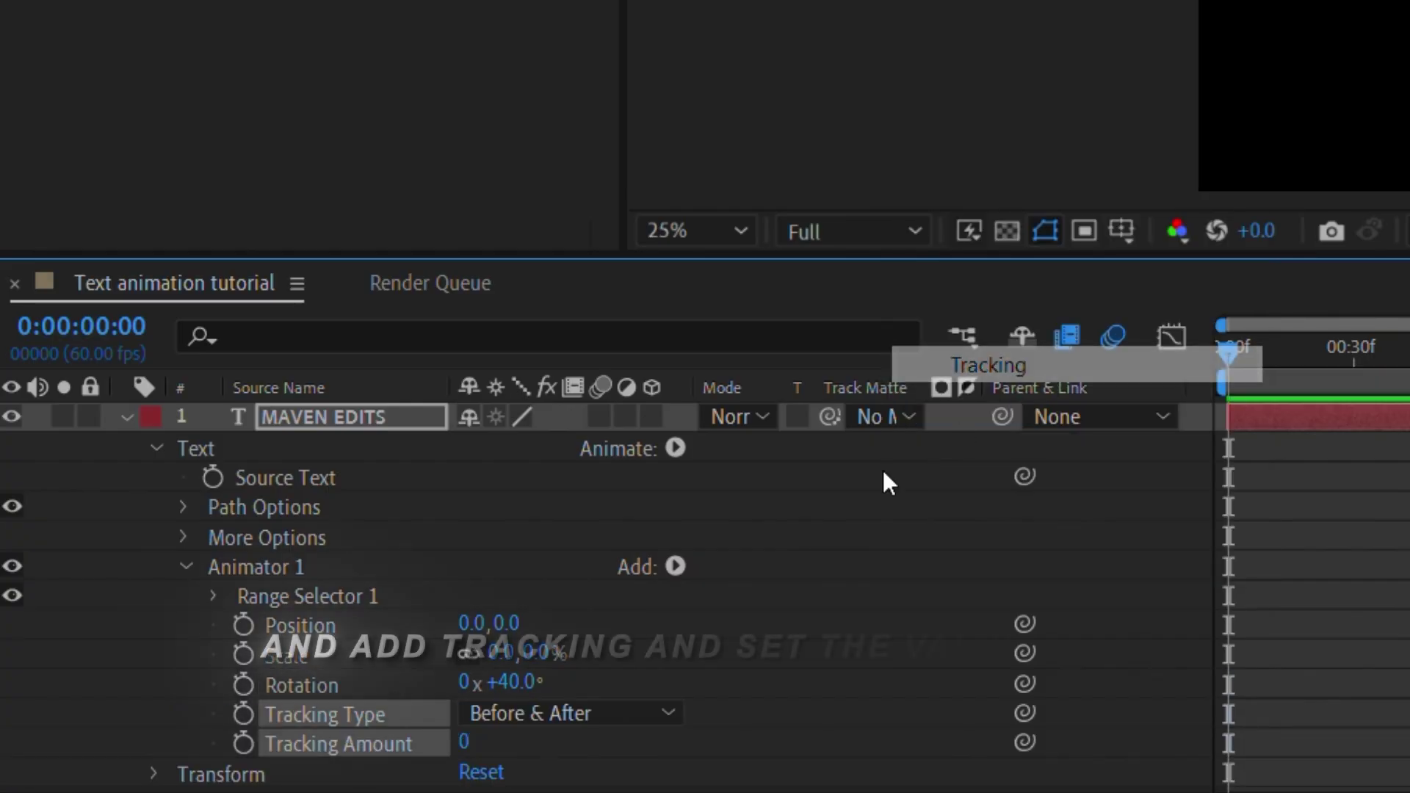
{"action": "left_click", "coordinate": [463, 743]}
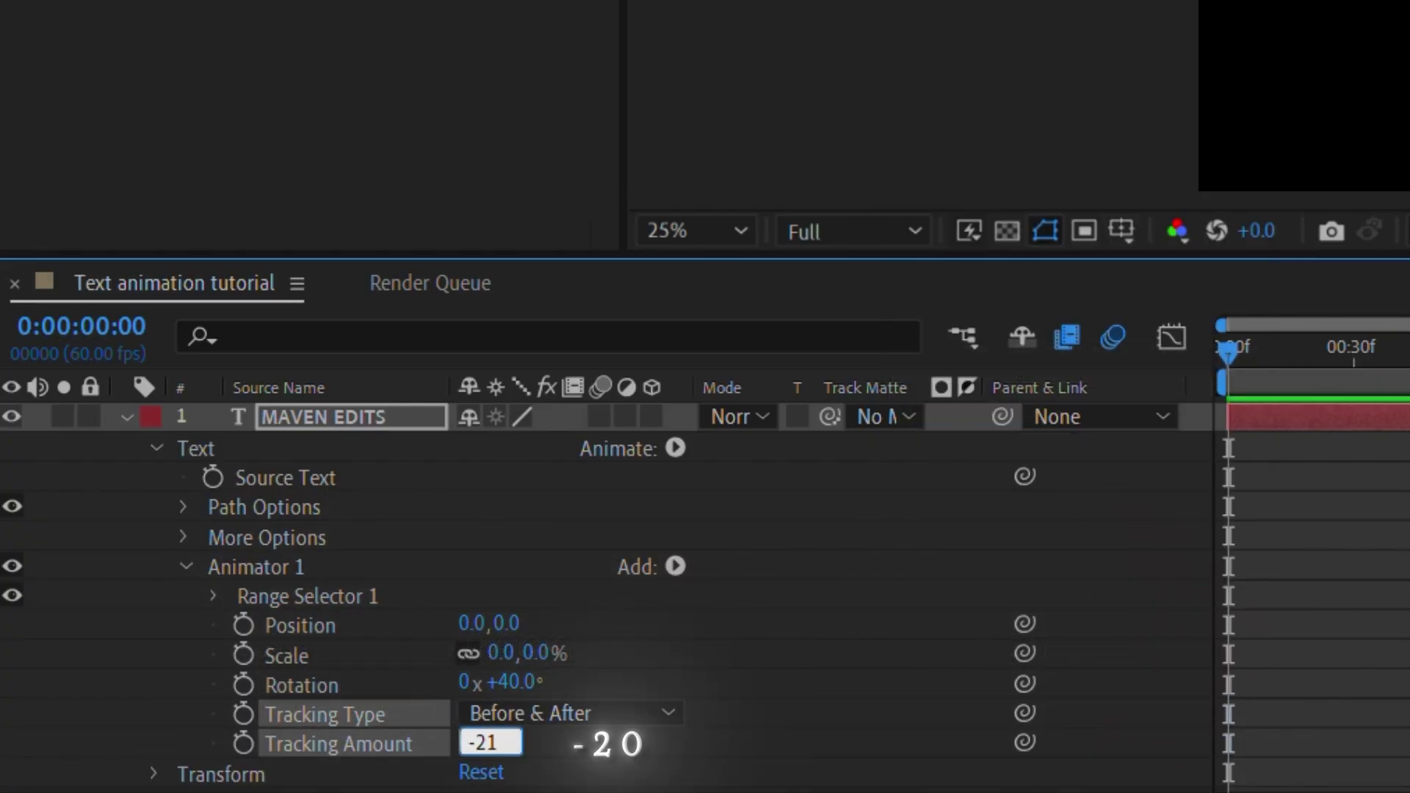
{"action": "key", "text": "Return"}
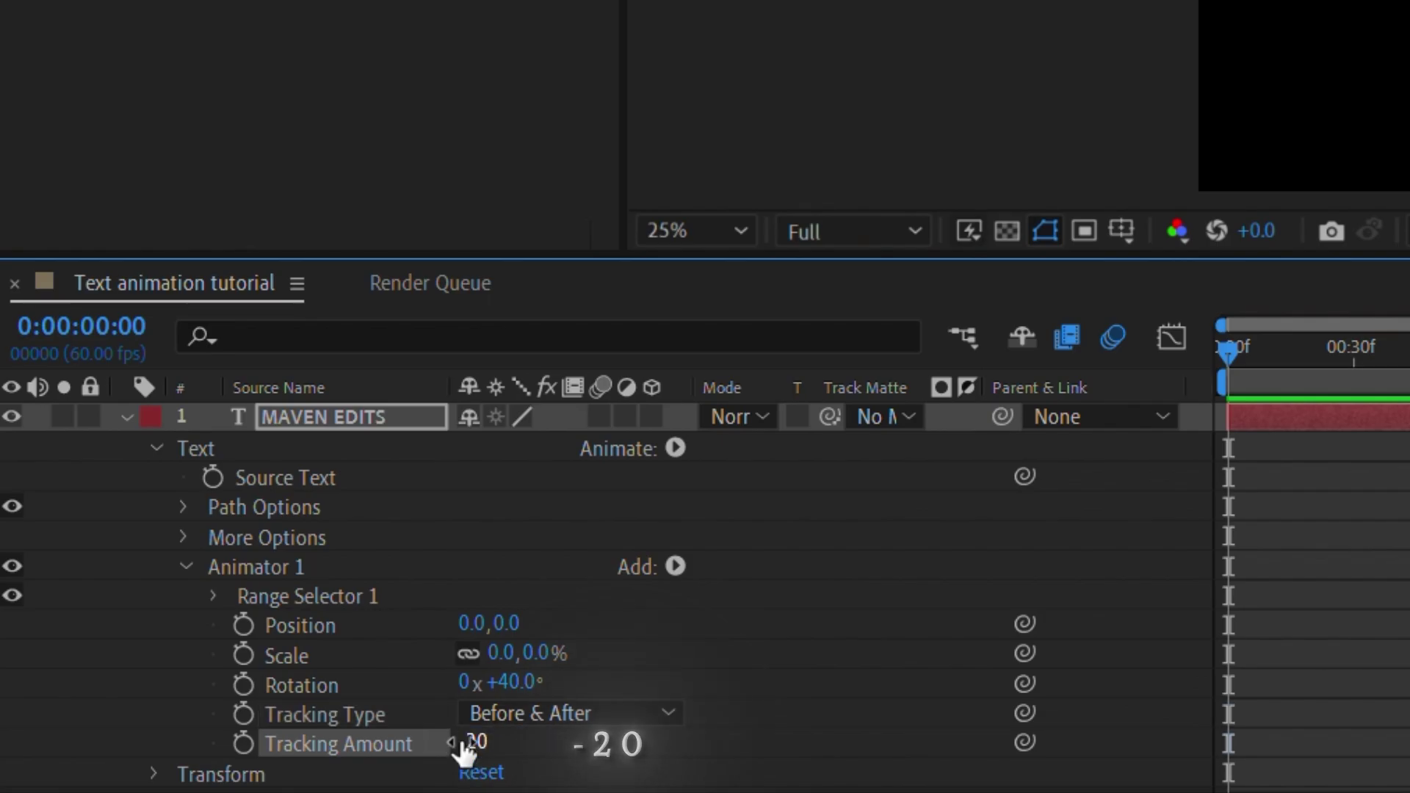
Add an Expression selector to Animator 1 and reveal the expression on its Amount
{"action": "left_click", "coordinate": [675, 567]}
{"action": "mouse_move", "coordinate": [738, 588]}
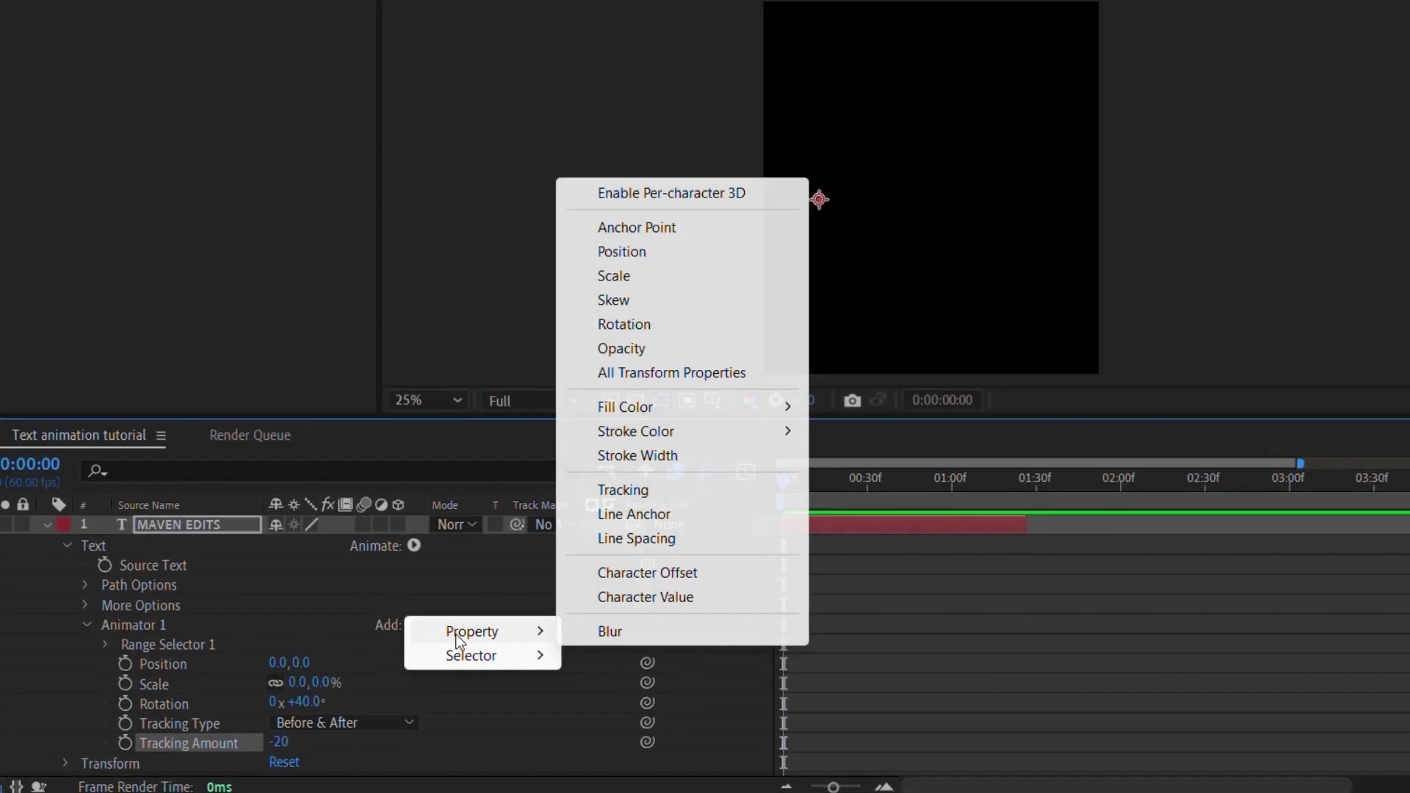
{"action": "mouse_move", "coordinate": [478, 655]}
{"action": "left_click", "coordinate": [658, 707]}
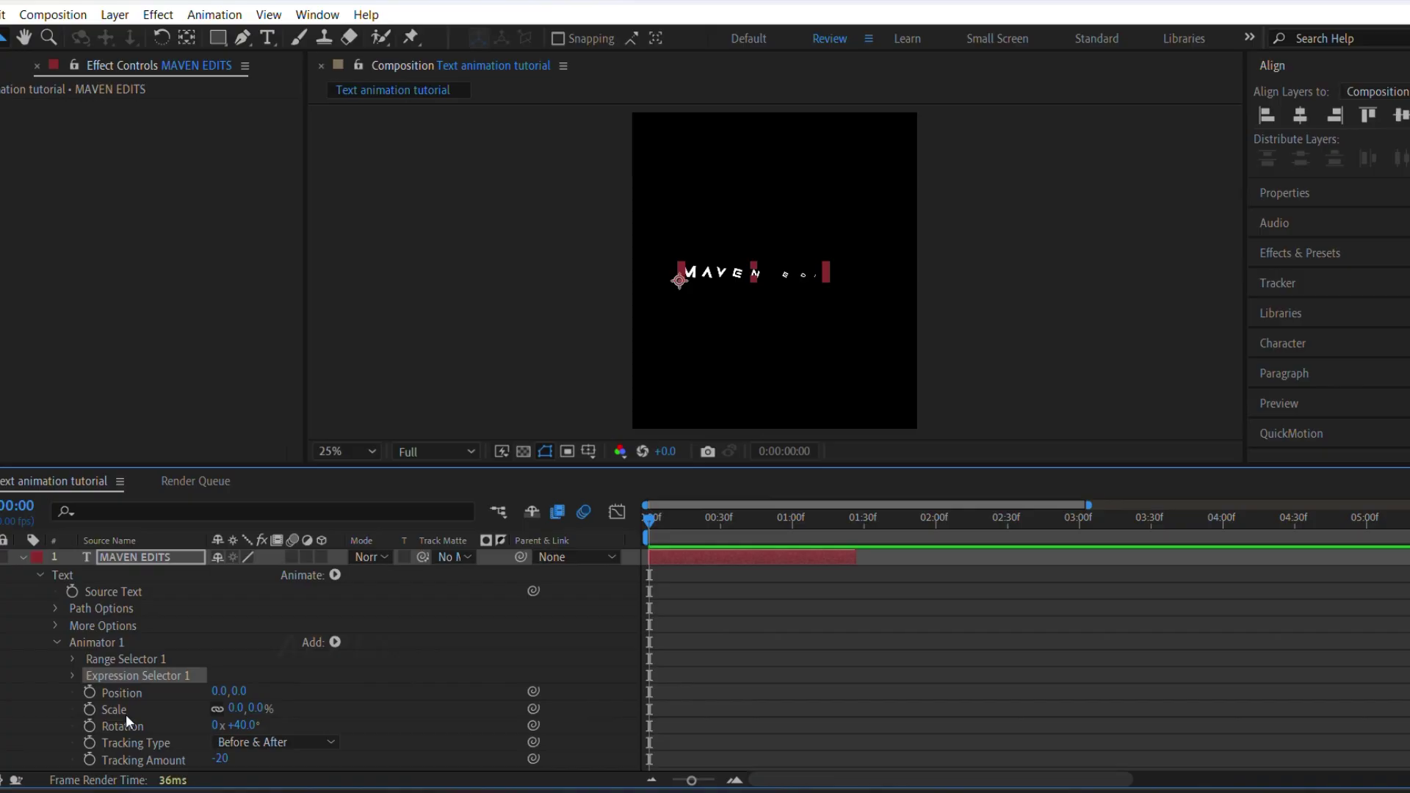
{"action": "left_click", "coordinate": [72, 676]}
{"action": "left_click", "coordinate": [90, 709]}
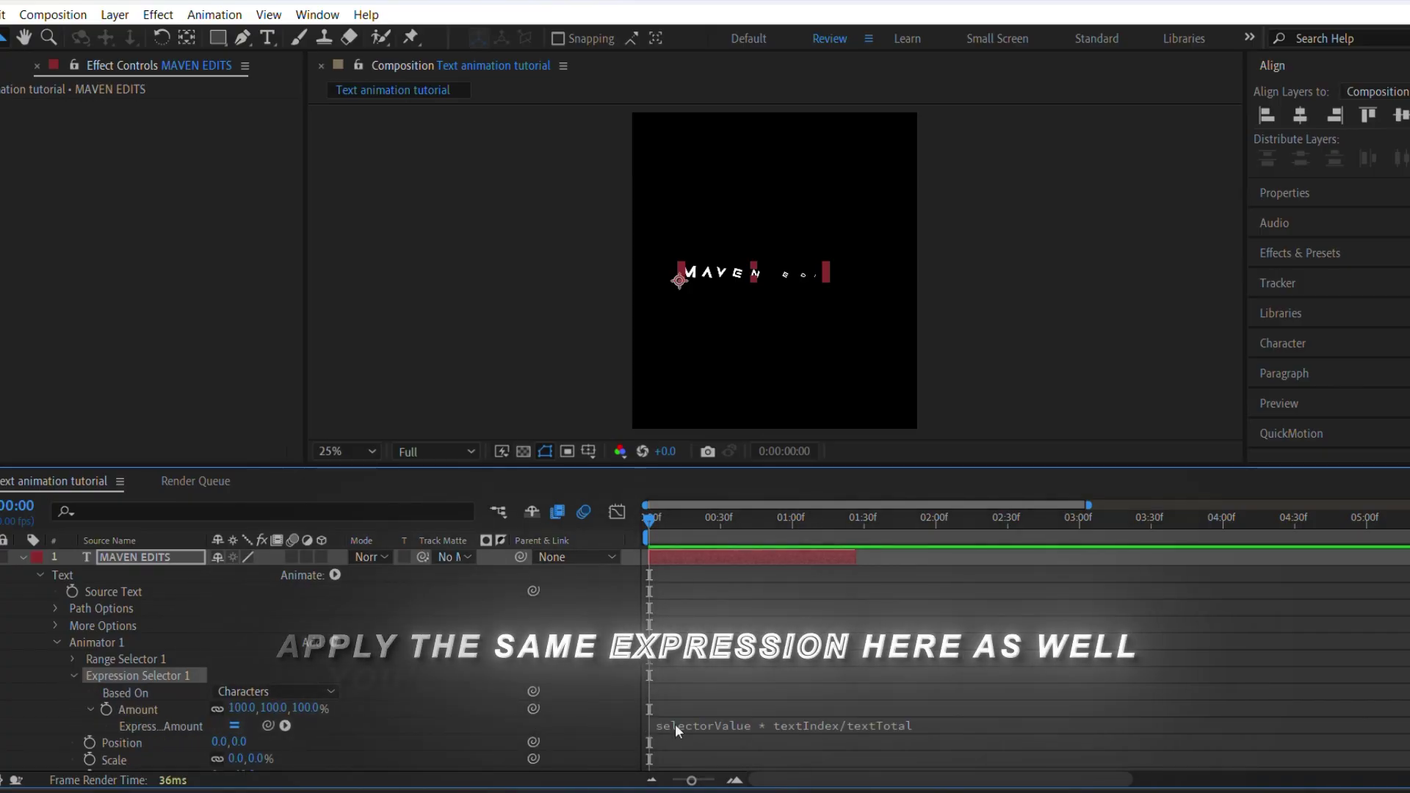
Replace the default Amount expression of Expression Selector 1 with the copied expression using freq = 1 and decay = 6
{"action": "left_click", "coordinate": [674, 727]}
{"action": "key", "text": "ctrl+v"}
{"action": "left_click", "coordinate": [707, 691]}
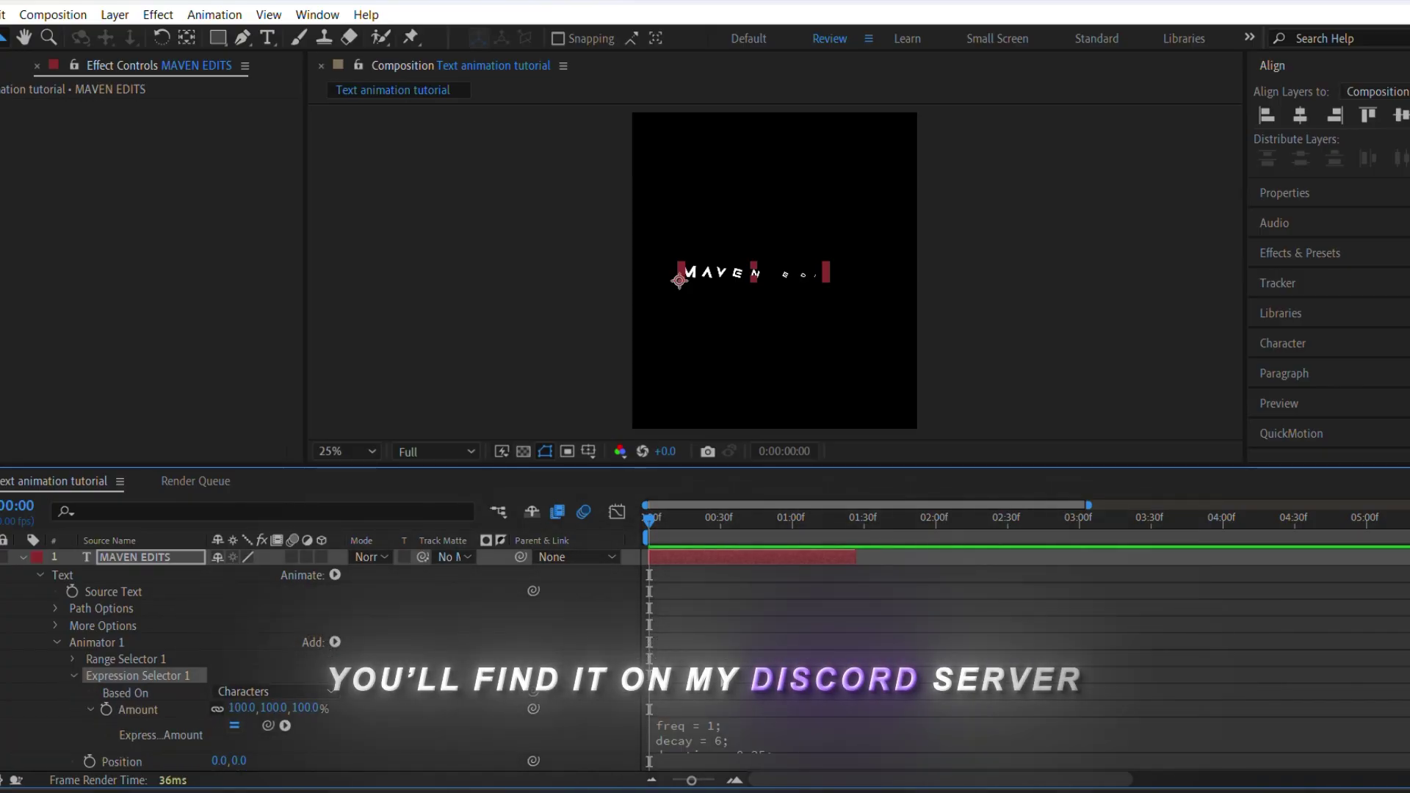
Collapse the MAVEN EDITS layer's properties and scrub through the opening of the text animation to check it
{"action": "left_click", "coordinate": [668, 563]}
{"action": "key", "text": "u"}
{"action": "left_click", "coordinate": [668, 587]}
{"action": "left_click_drag", "start_coordinate": [649, 520], "coordinate": [776, 565]}
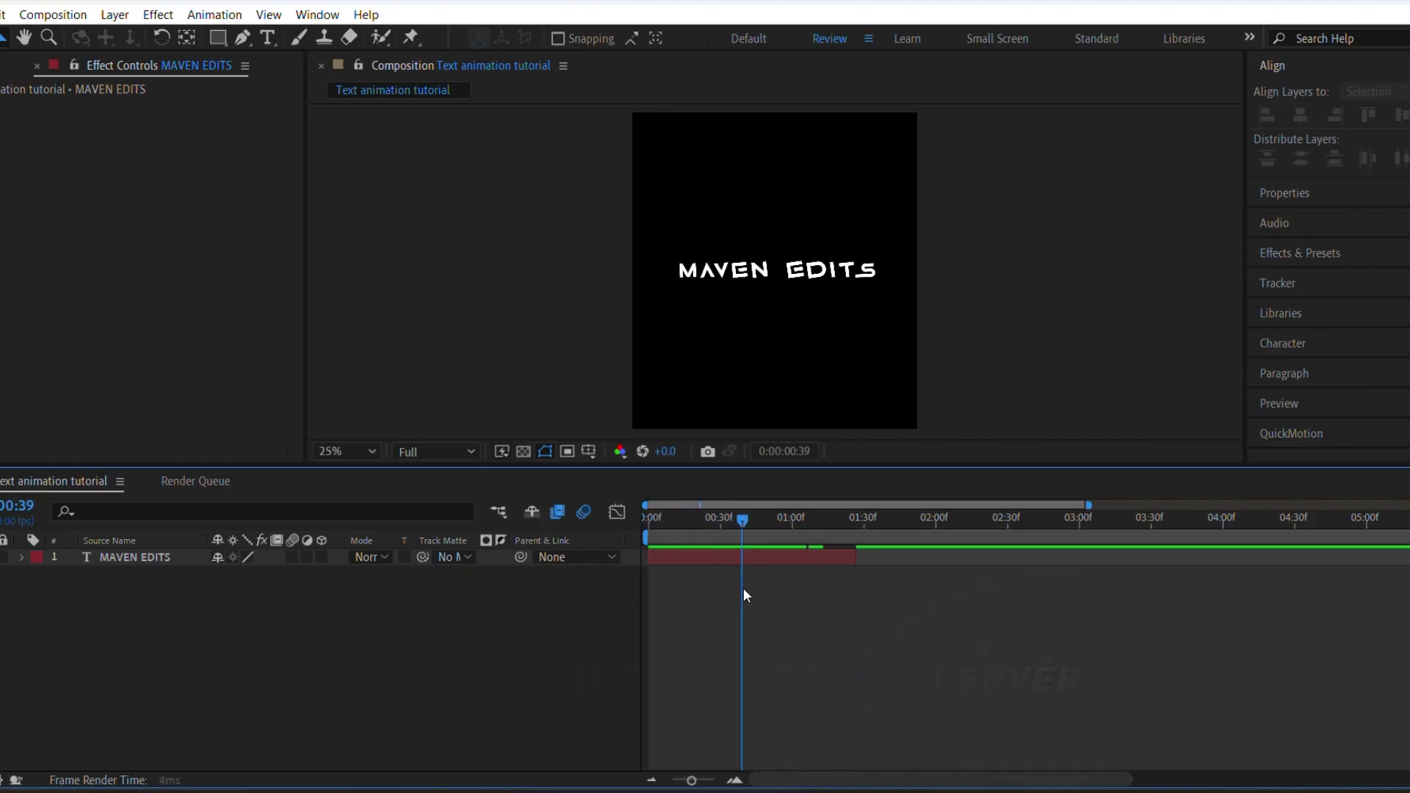
Expand Animator 1 and set a Position keyframe at 0:00:00:49, keeping the value 0, 0
{"action": "left_click", "coordinate": [38, 576]}
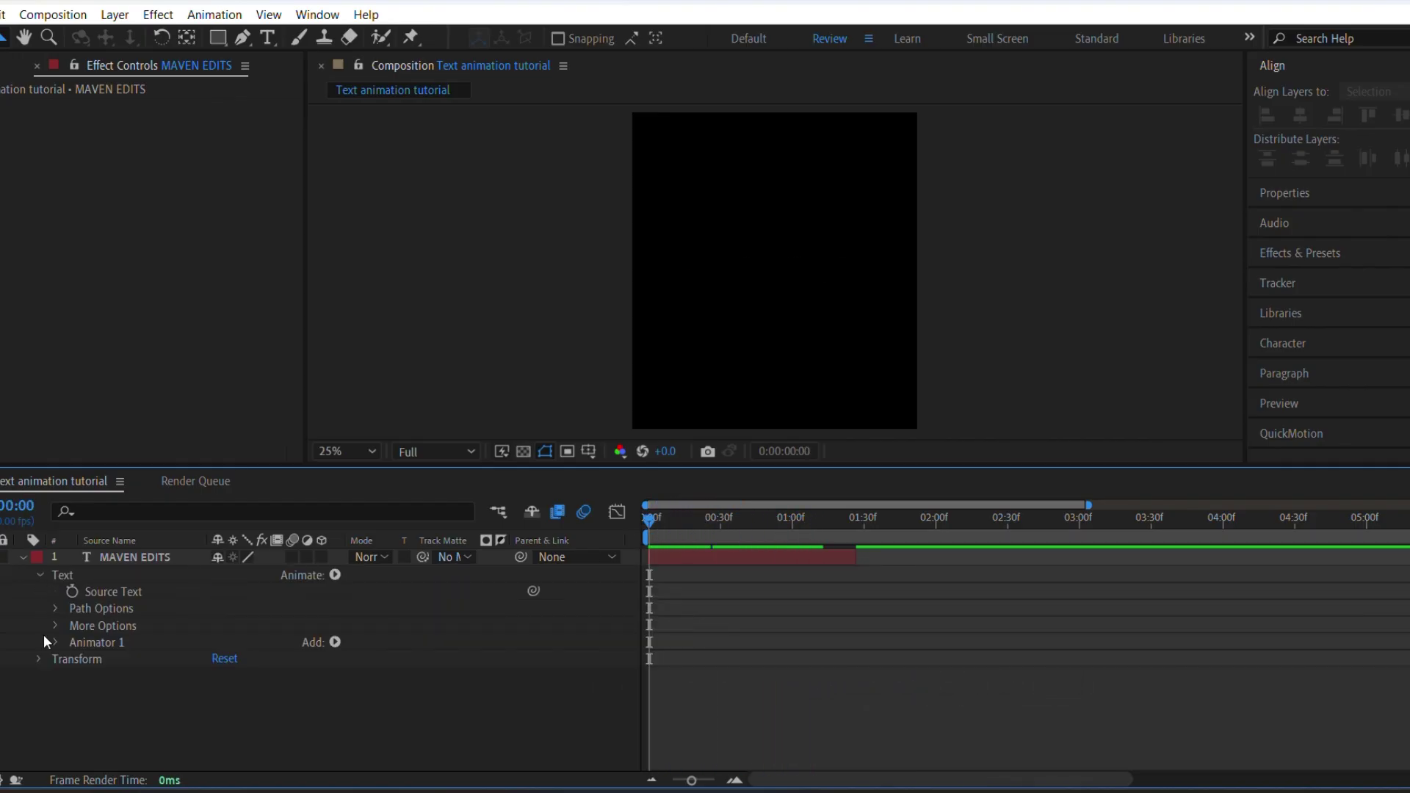
{"action": "scroll", "coordinate": [159, 683], "scroll_direction": "down", "scroll_amount": 1}
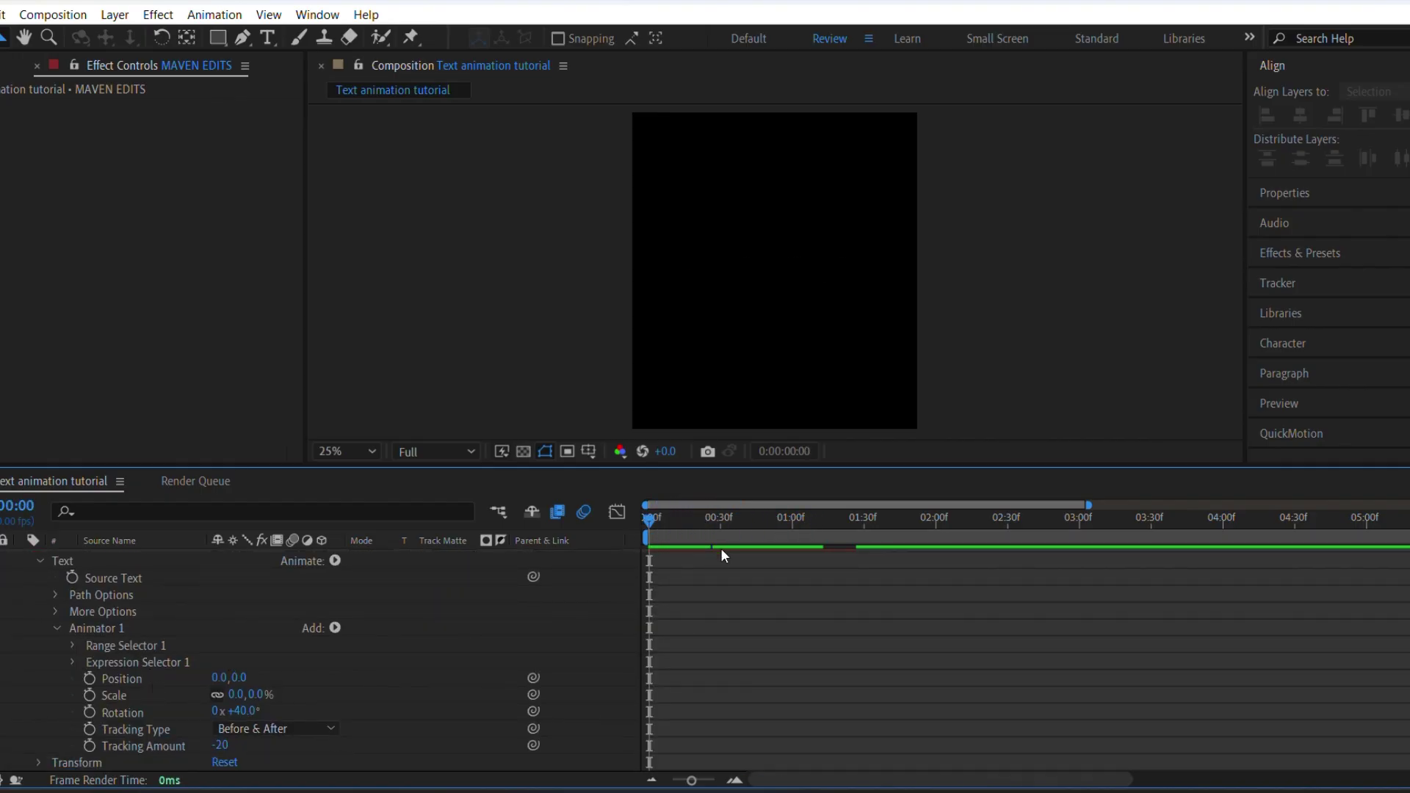
{"action": "left_click_drag", "start_coordinate": [674, 532], "coordinate": [761, 600]}
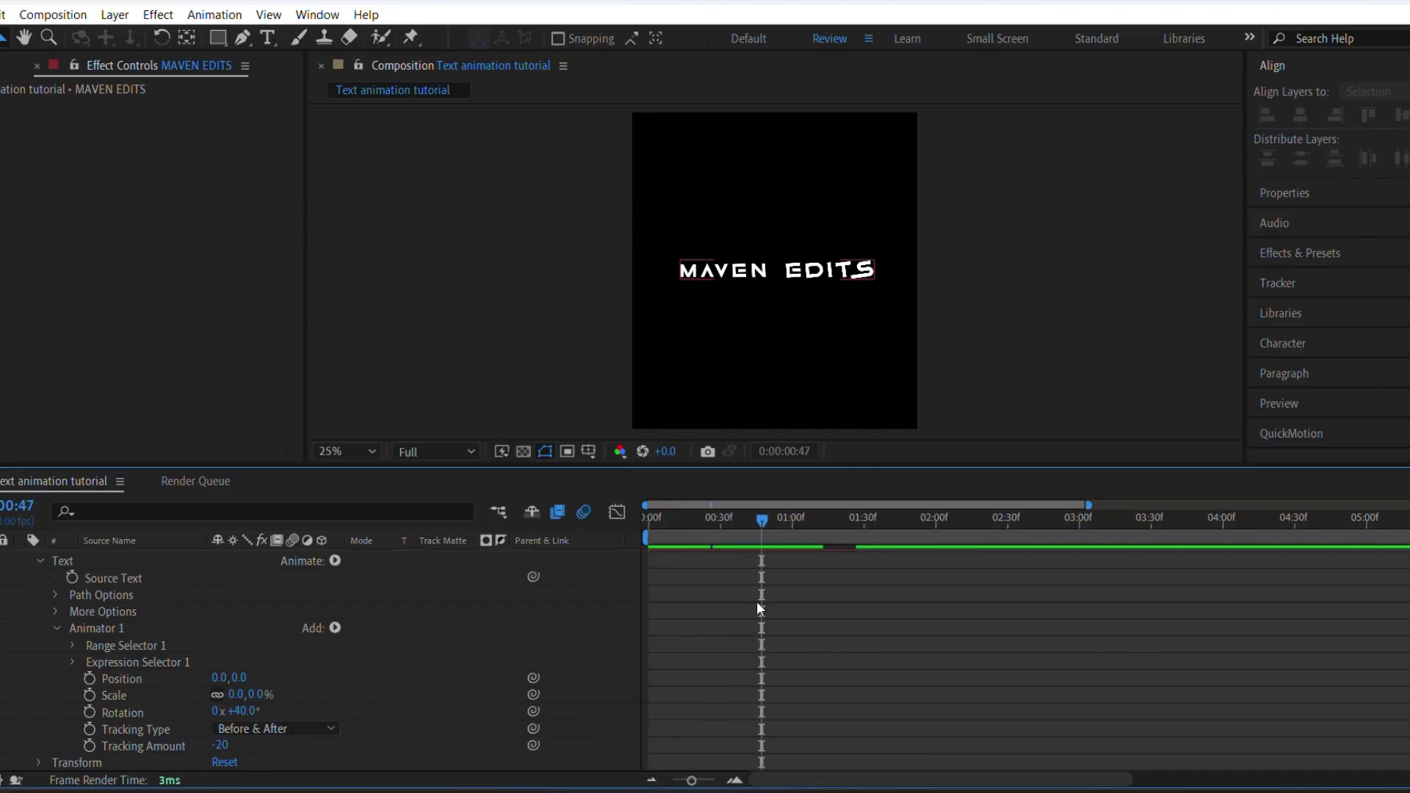
{"action": "scroll", "coordinate": [650, 663], "scroll_direction": "up", "scroll_amount": 1}
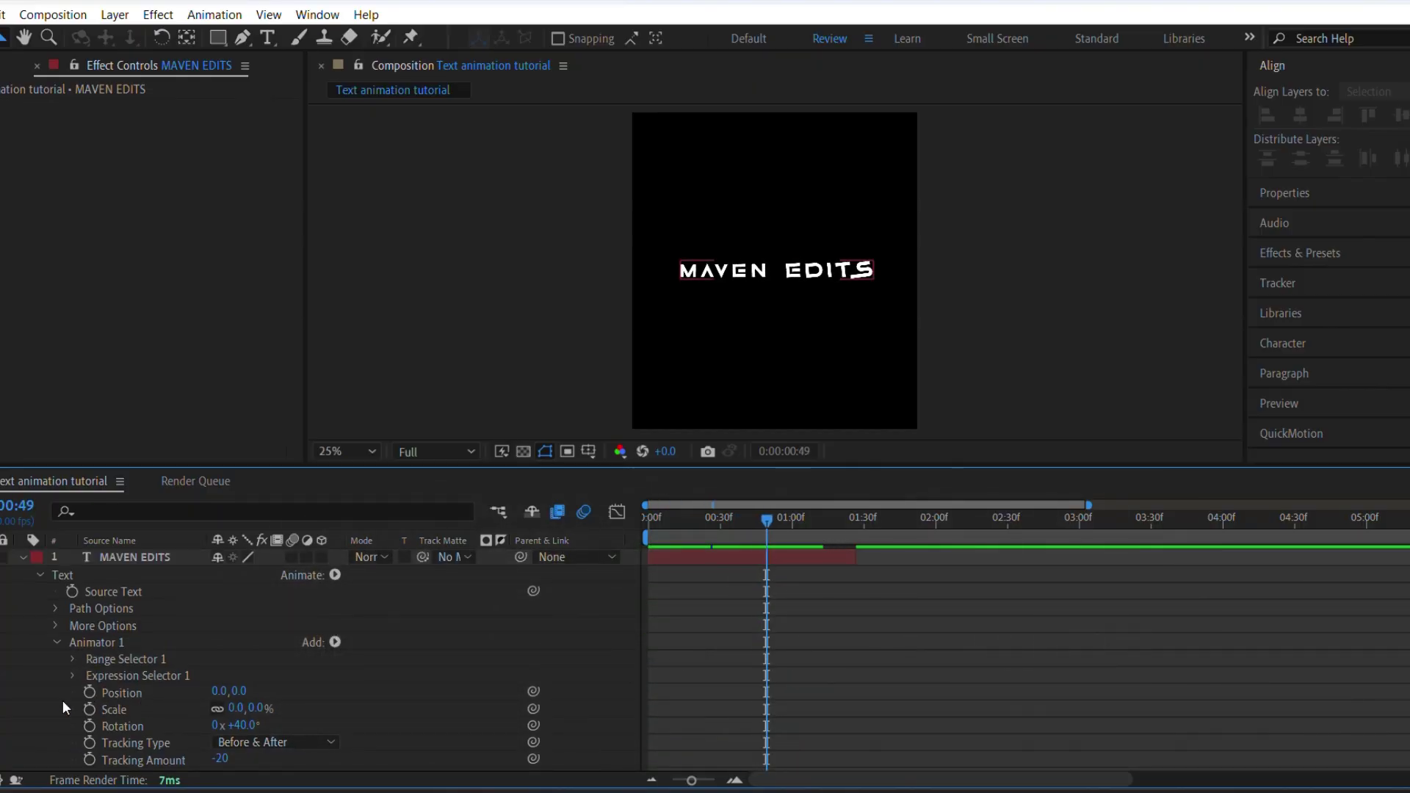
{"action": "left_click", "coordinate": [88, 692]}
Set Animator 1's Position to 371, 0 at the first frame so the letters slide in horizontally
{"action": "key", "text": "Home"}
{"action": "left_click_drag", "start_coordinate": [221, 691], "coordinate": [307, 691]}
{"action": "left_click_drag", "start_coordinate": [650, 531], "coordinate": [633, 576]}
{"action": "left_click", "coordinate": [650, 694]}
{"action": "left_click_drag", "start_coordinate": [224, 691], "coordinate": [471, 682]}
{"action": "left_click", "coordinate": [628, 573]}
Play the MAVEN EDITS animation from the start, collapse the layer's properties and scrub to 0:00:00:53
{"action": "left_click_drag", "start_coordinate": [650, 525], "coordinate": [598, 589]}
{"action": "key", "text": "space"}
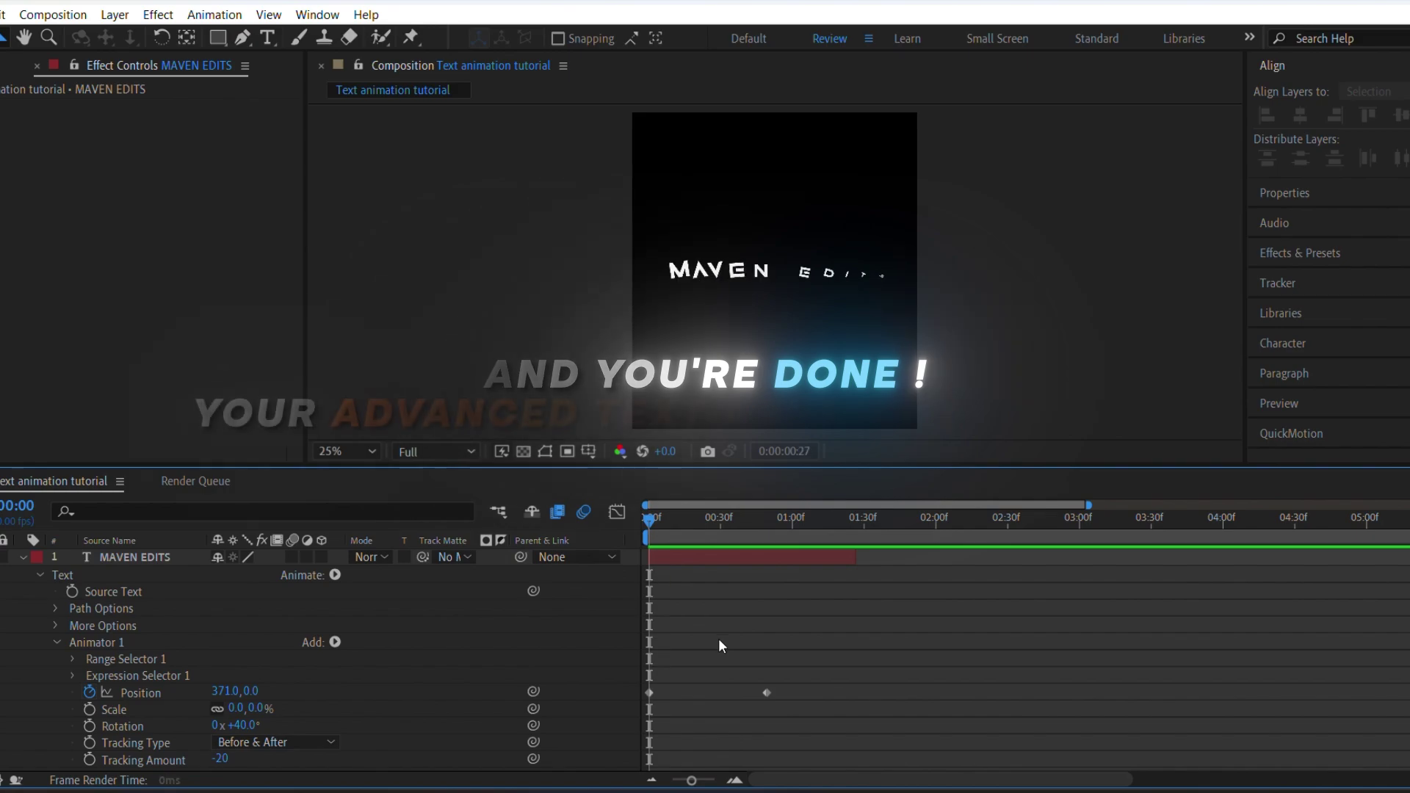
{"action": "key", "text": "space"}
{"action": "left_click", "coordinate": [673, 557]}
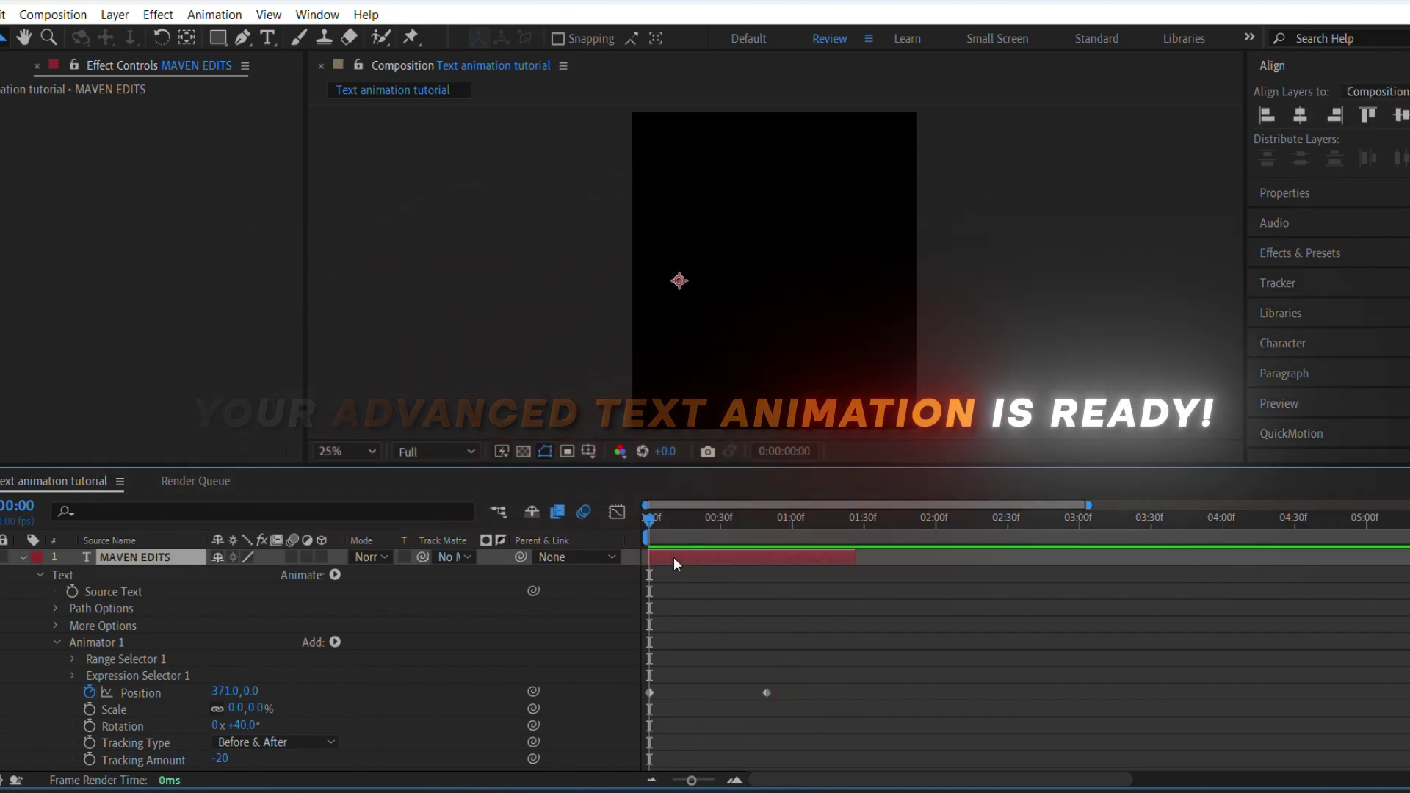
{"action": "key", "text": "t"}
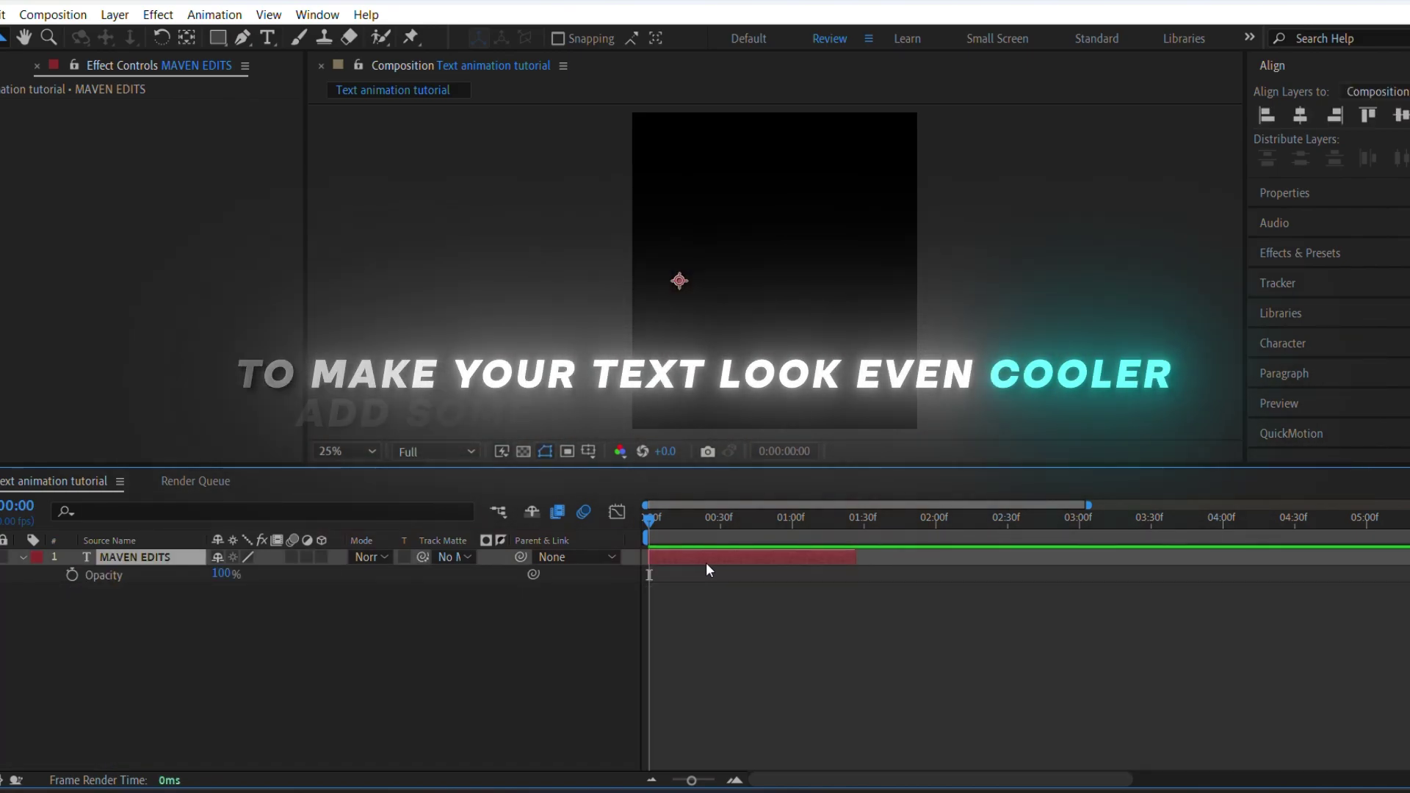
{"action": "left_click_drag", "start_coordinate": [743, 544], "coordinate": [777, 558]}
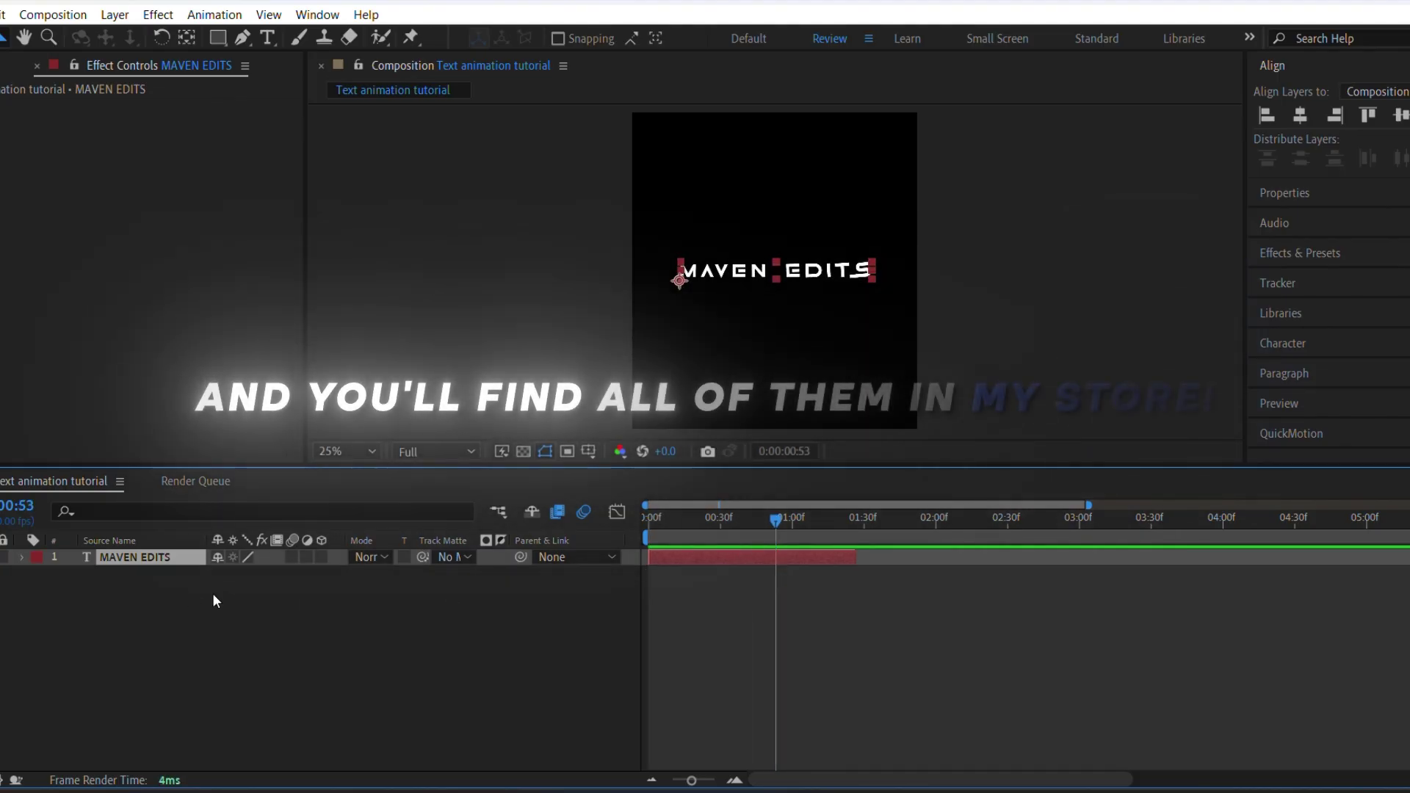